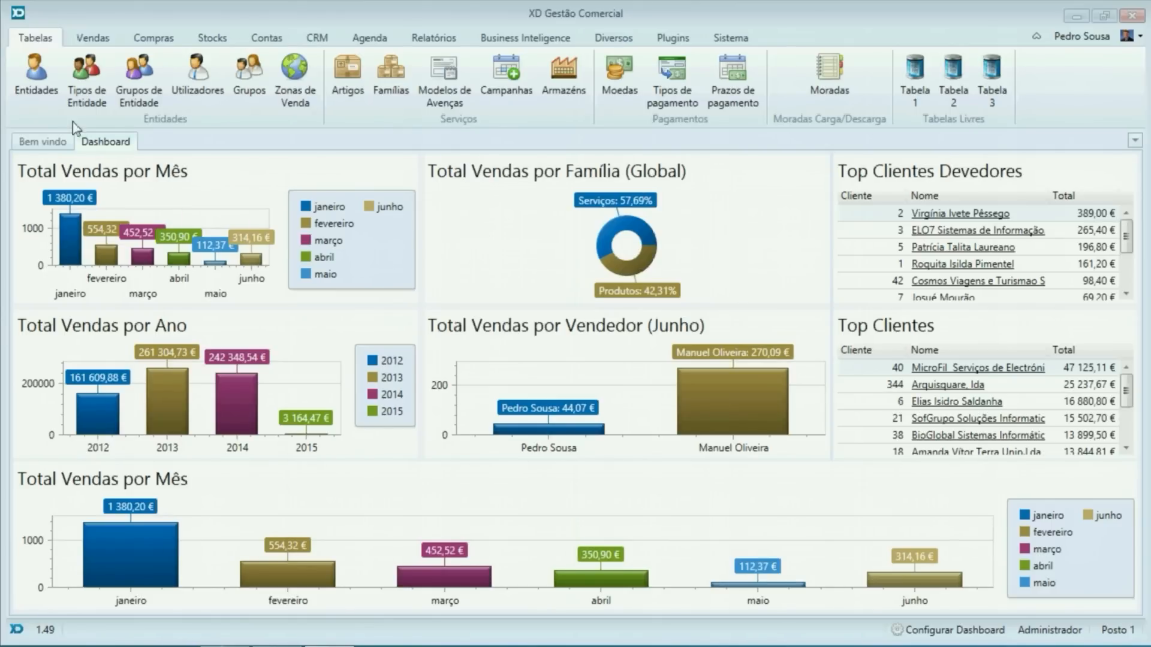
Step: Open the entities listing and examine the configuration of the Clinica extra-field table
{"action": "left_click", "coordinate": [33, 90]}
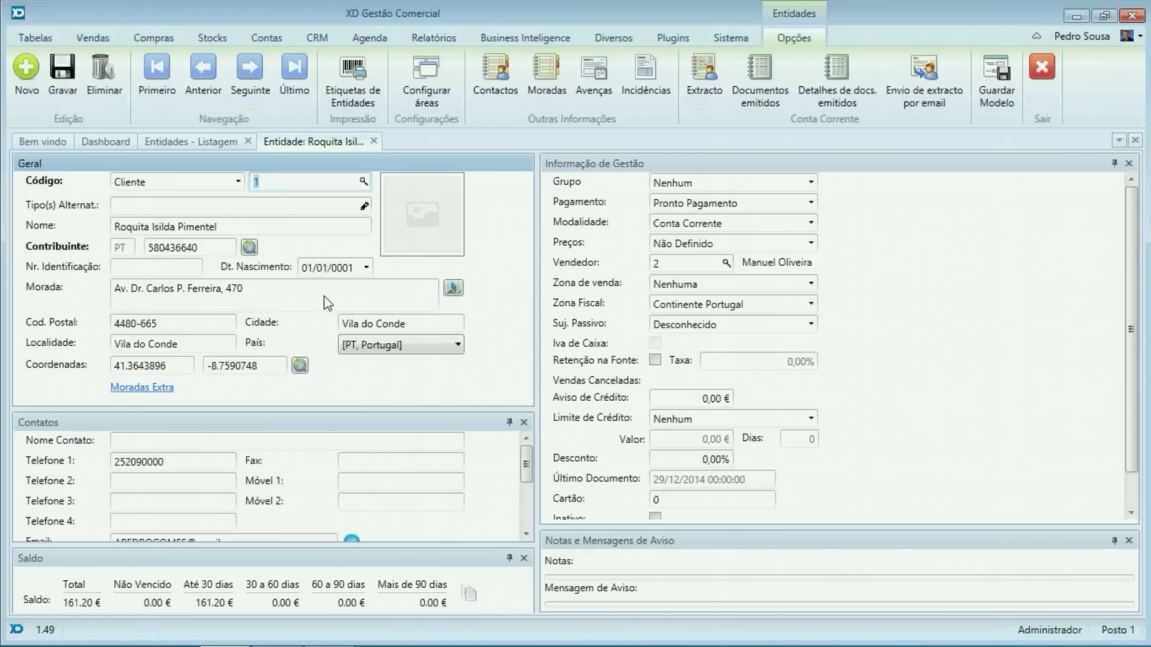
{"action": "left_click", "coordinate": [376, 141]}
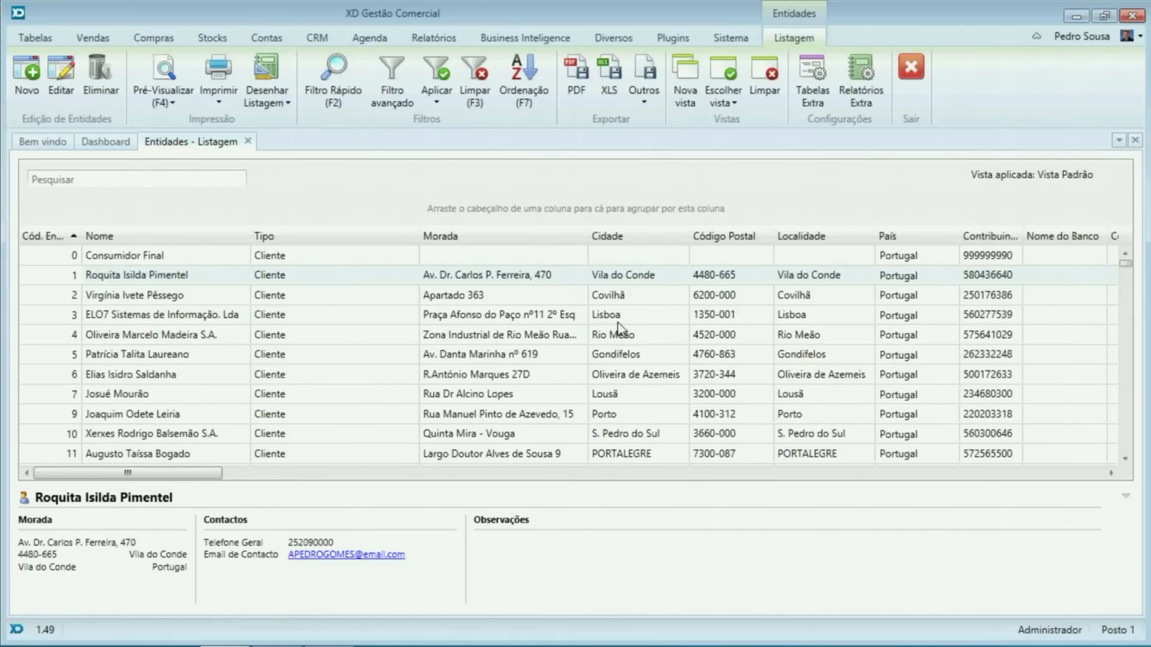
{"action": "left_click", "coordinate": [816, 94]}
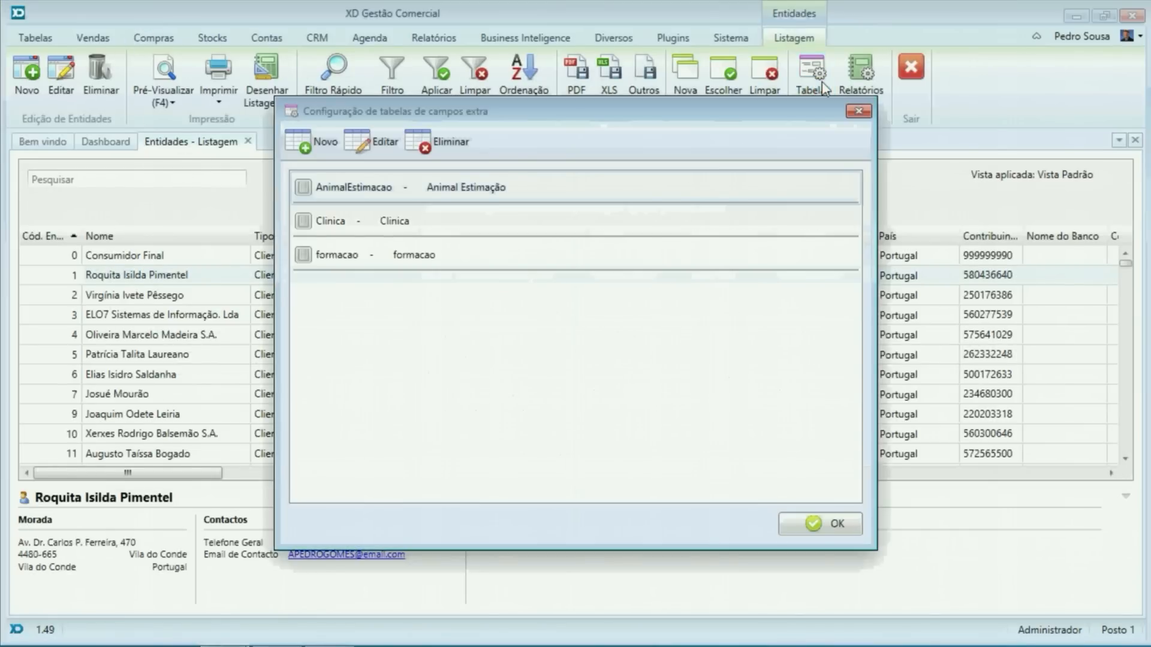
{"action": "left_click", "coordinate": [372, 222]}
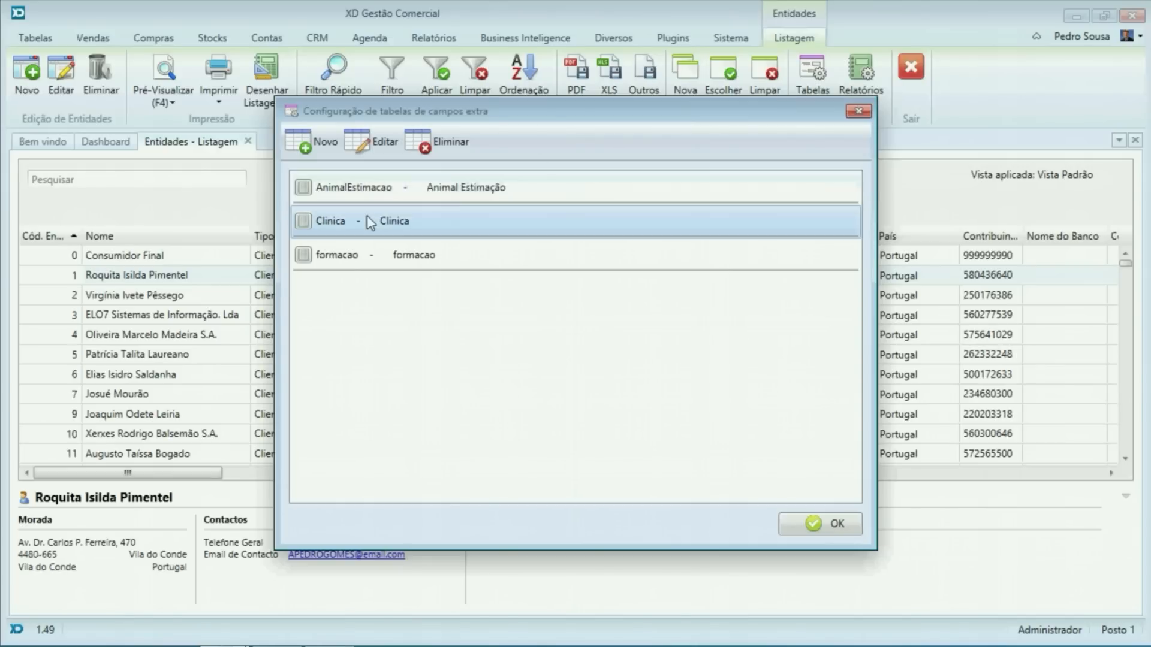
{"action": "left_click", "coordinate": [386, 147]}
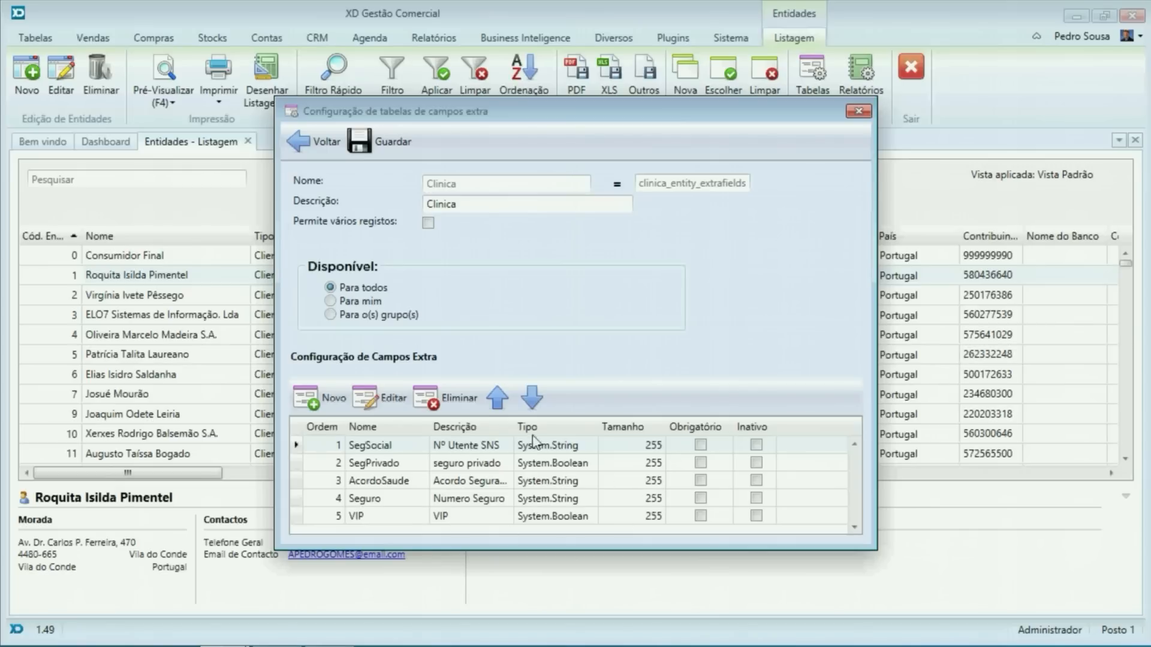
Step: Examine the field types offered for a new Clinica extra field, discard the new field and close the configuration
{"action": "left_click", "coordinate": [311, 399]}
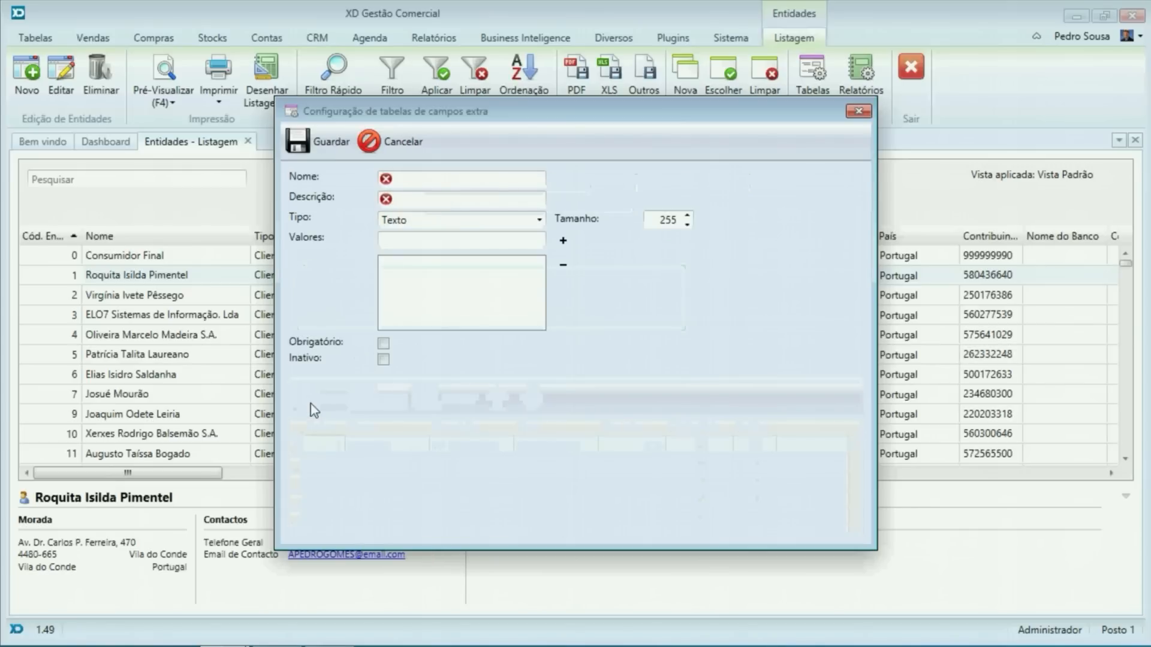
{"action": "left_click", "coordinate": [444, 220]}
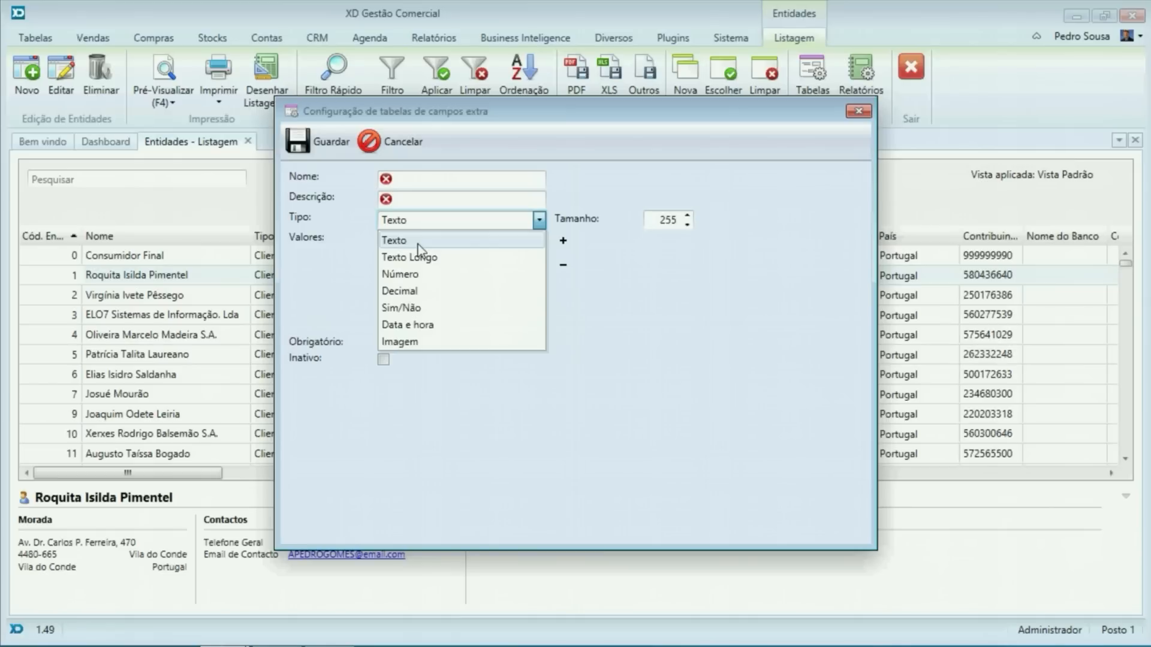
{"action": "left_click", "coordinate": [433, 422]}
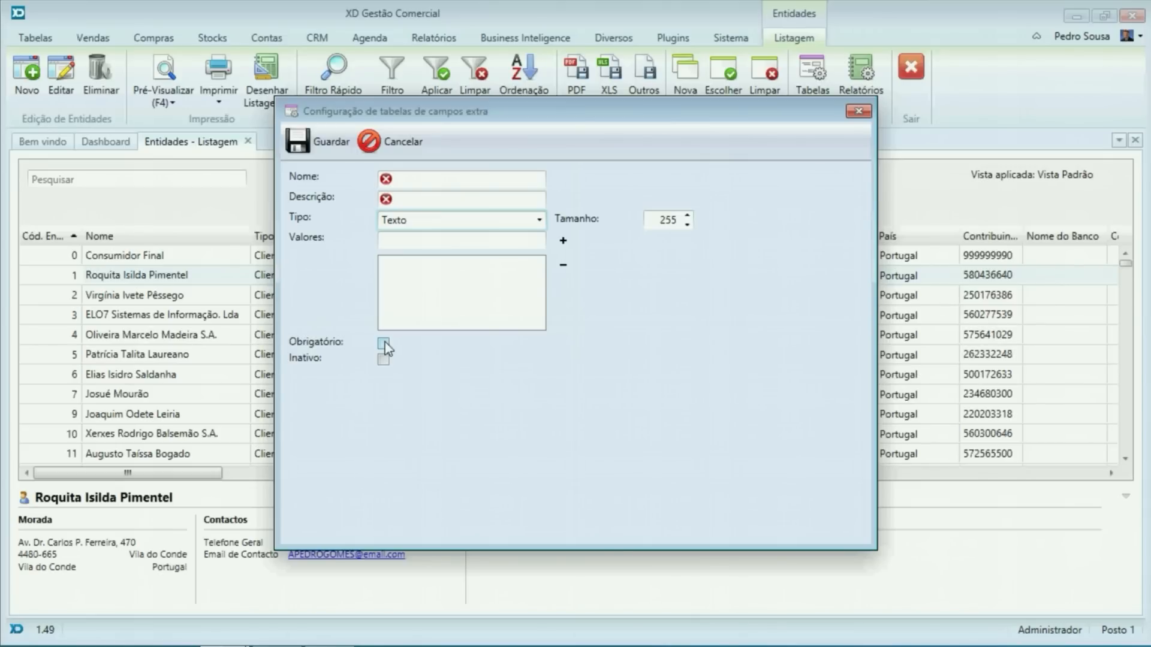
{"action": "left_click", "coordinate": [391, 143]}
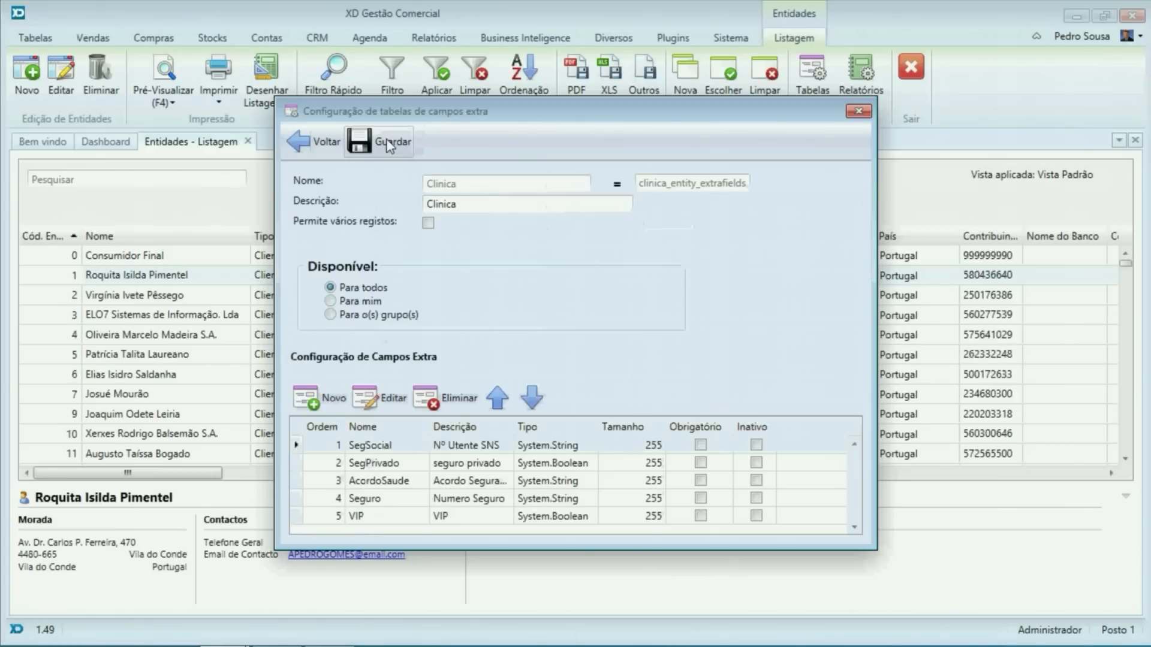
{"action": "left_click", "coordinate": [859, 112]}
Step: Open the record of the customer with code 1 and show the Campos Extra area on it
{"action": "double_click", "coordinate": [137, 275]}
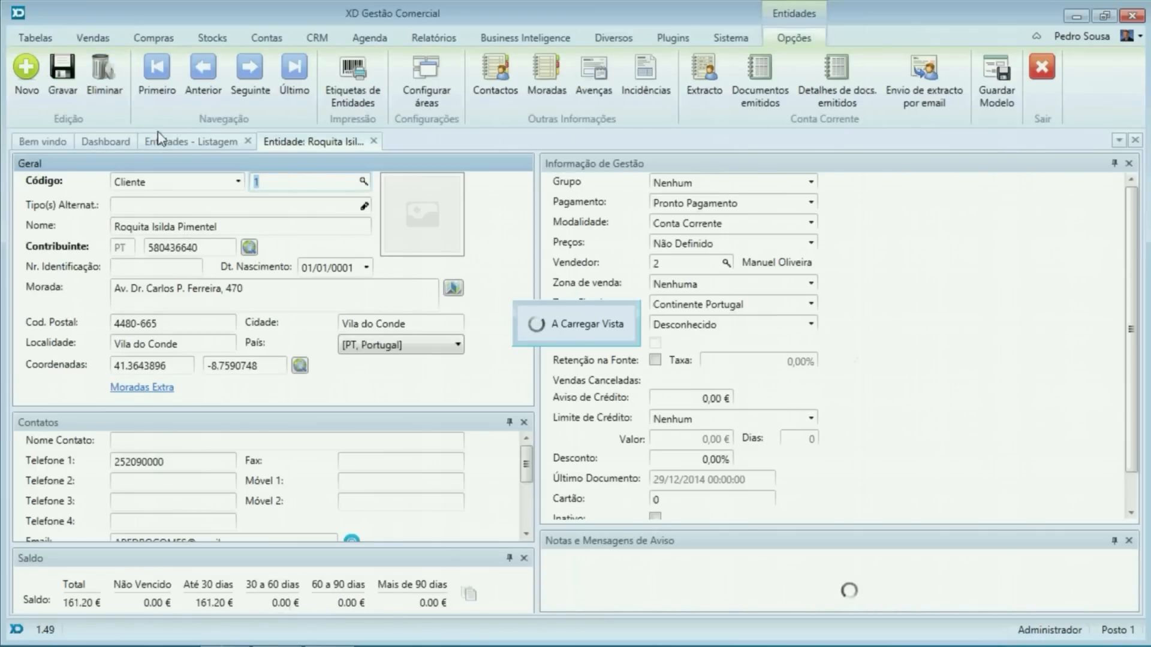
{"action": "left_click", "coordinate": [429, 96]}
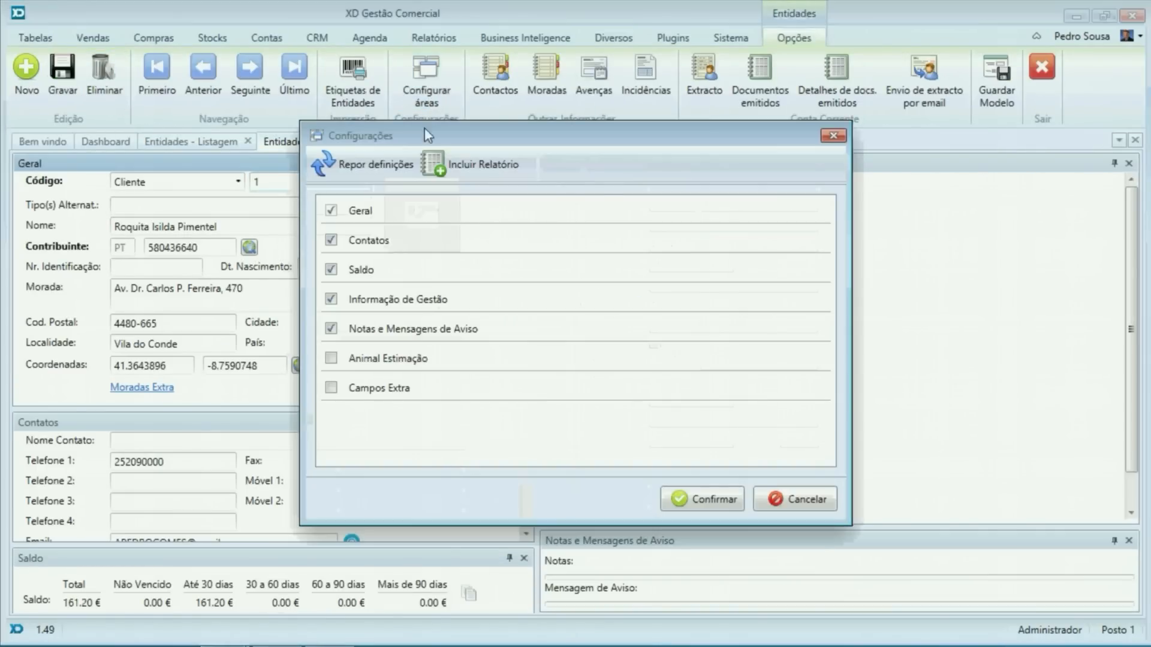
{"action": "left_click", "coordinate": [338, 389]}
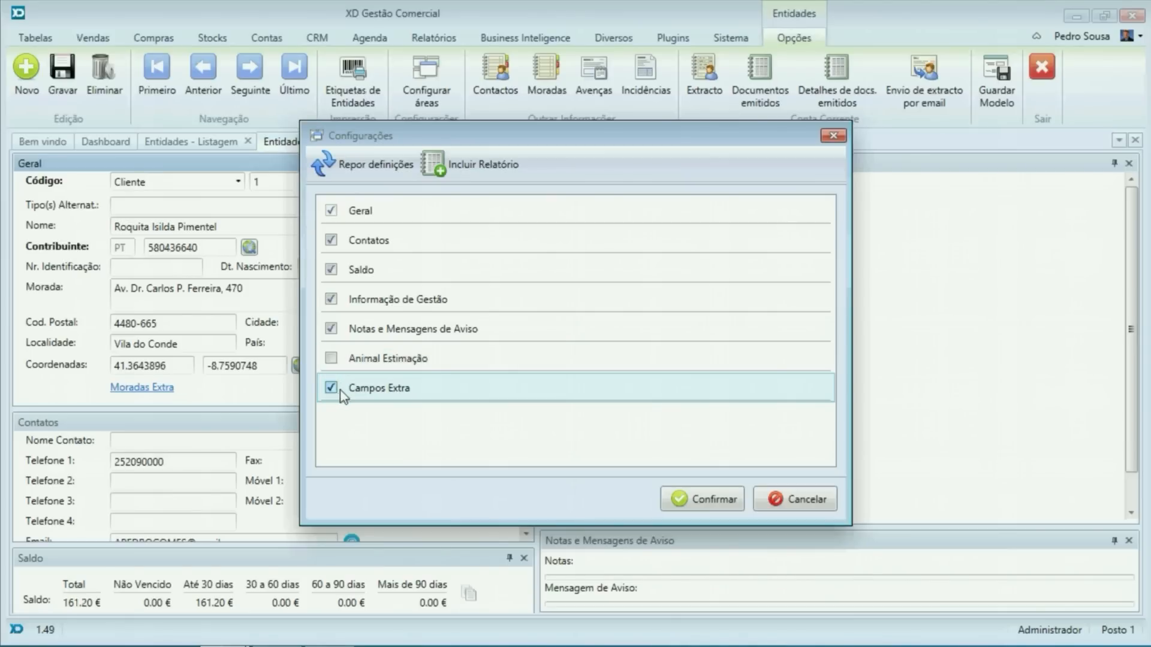
{"action": "left_click", "coordinate": [715, 499]}
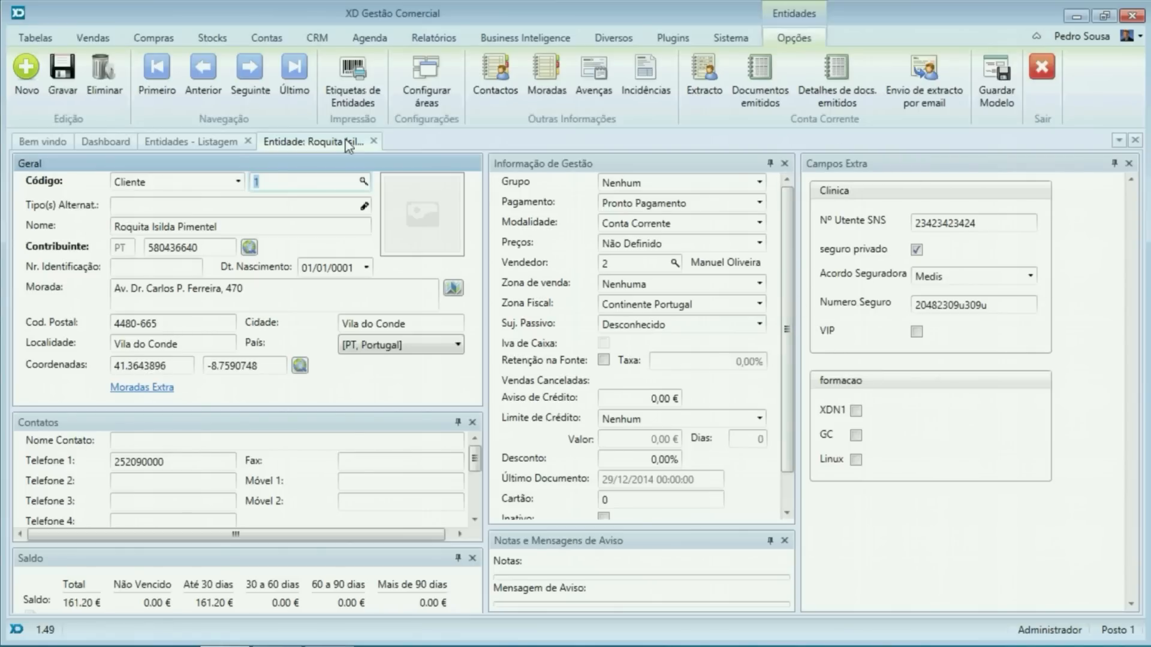
Step: Go to the customer with code 5, fill in the Nº Utente SNS field and enable seguro privado
{"action": "left_click", "coordinate": [257, 77]}
{"action": "left_click", "coordinate": [257, 77]}
{"action": "left_click", "coordinate": [257, 77]}
{"action": "left_click", "coordinate": [257, 77]}
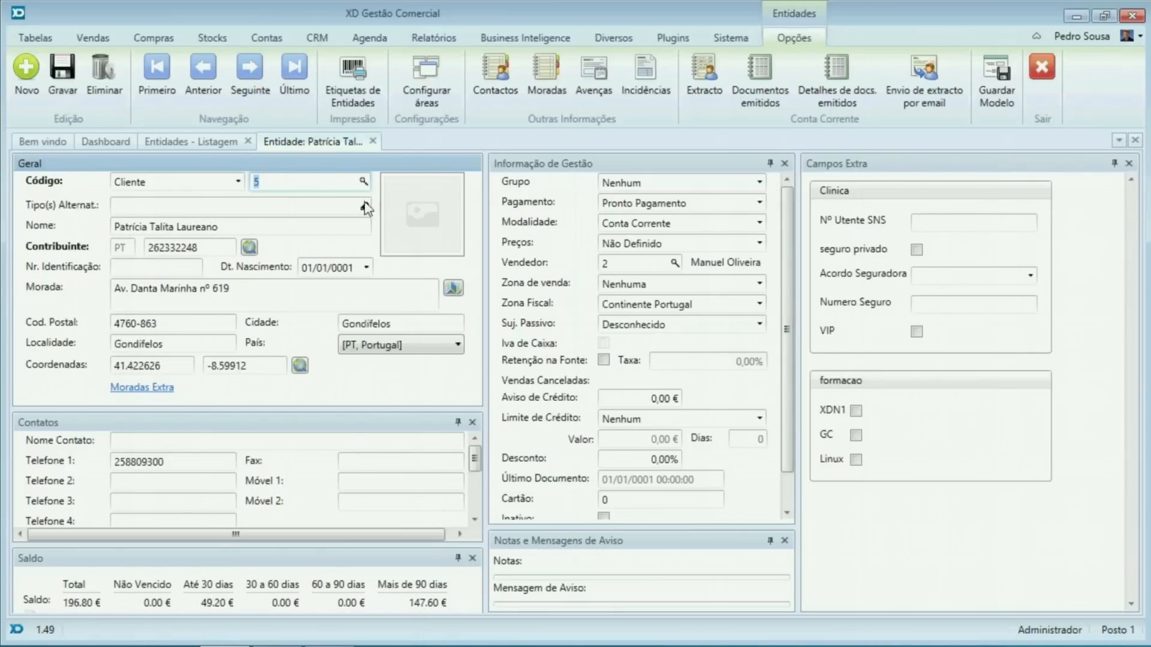
{"action": "left_click", "coordinate": [940, 228]}
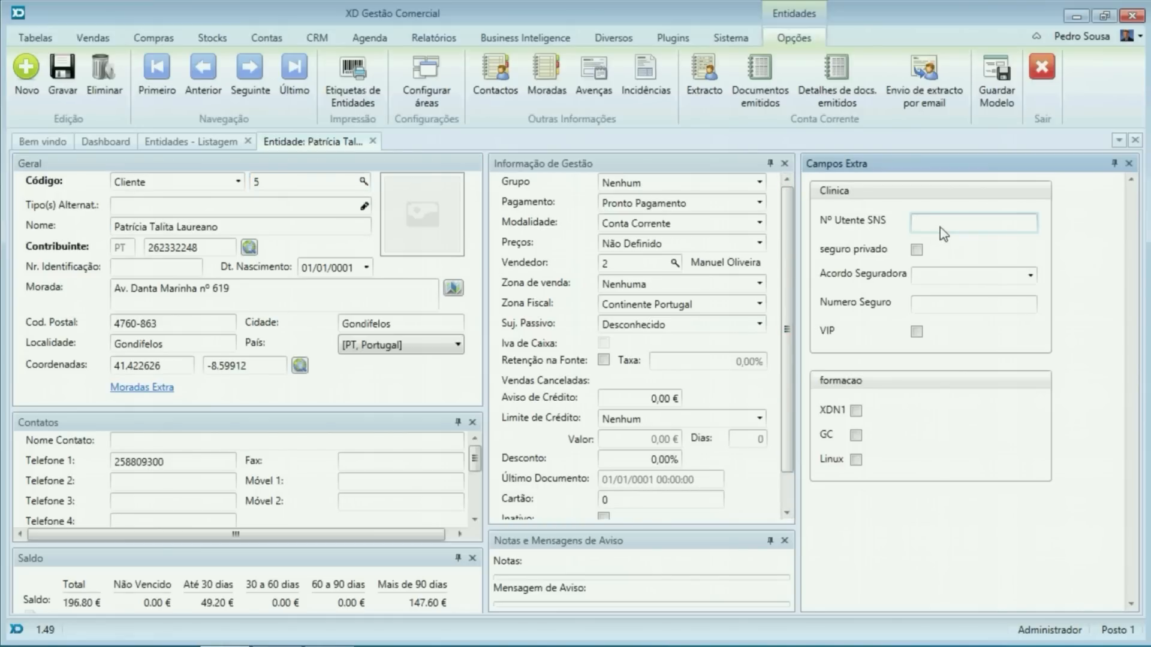
{"action": "type", "text": "123123123"}
{"action": "left_click", "coordinate": [916, 249]}
Step: Set Acordo Seguradora to Xpto, fill in the Numero Seguro, enable VIP and save the customer record
{"action": "left_click", "coordinate": [1030, 276]}
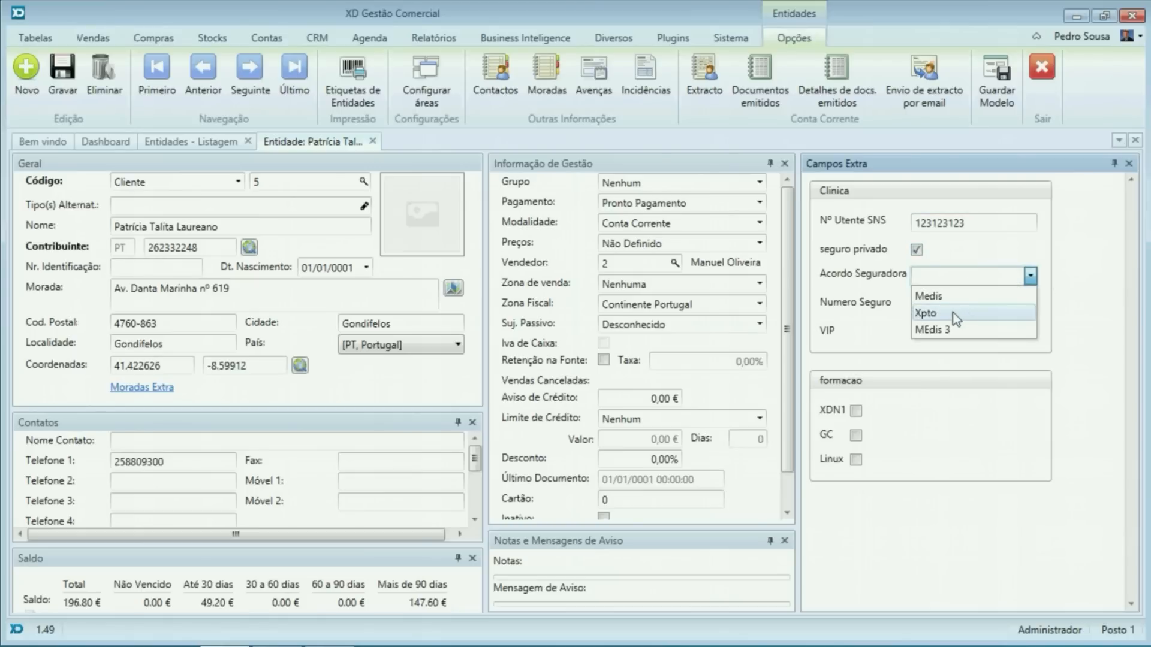
{"action": "left_click", "coordinate": [955, 316]}
{"action": "left_click", "coordinate": [948, 308]}
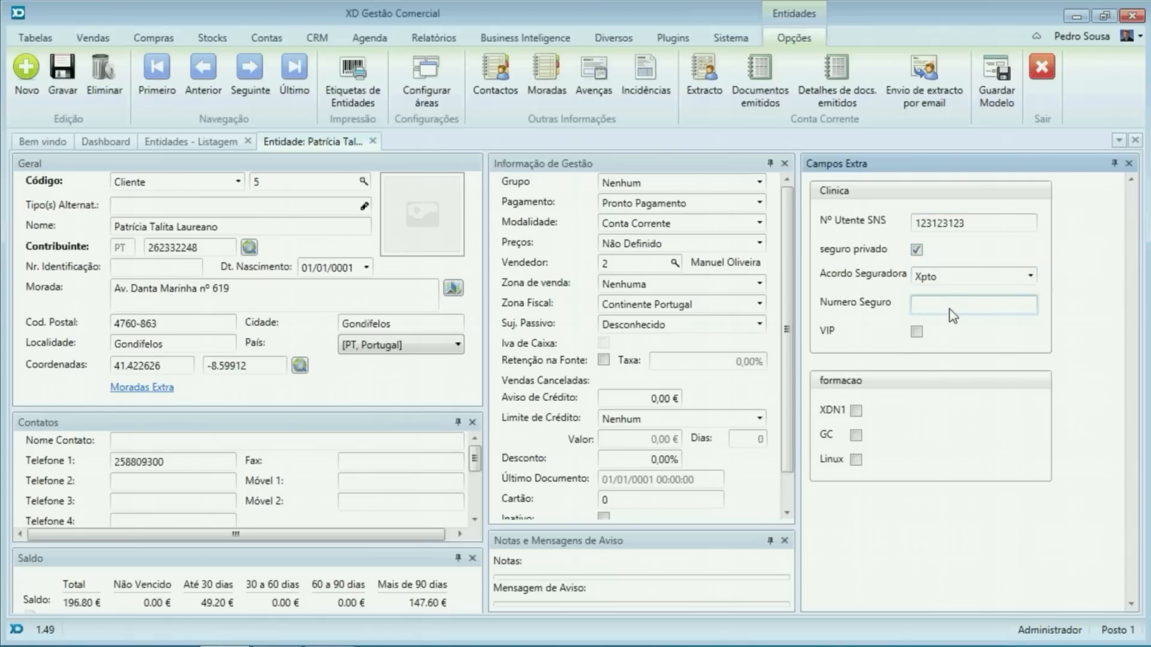
{"action": "type", "text": "23123123"}
{"action": "left_click", "coordinate": [920, 335]}
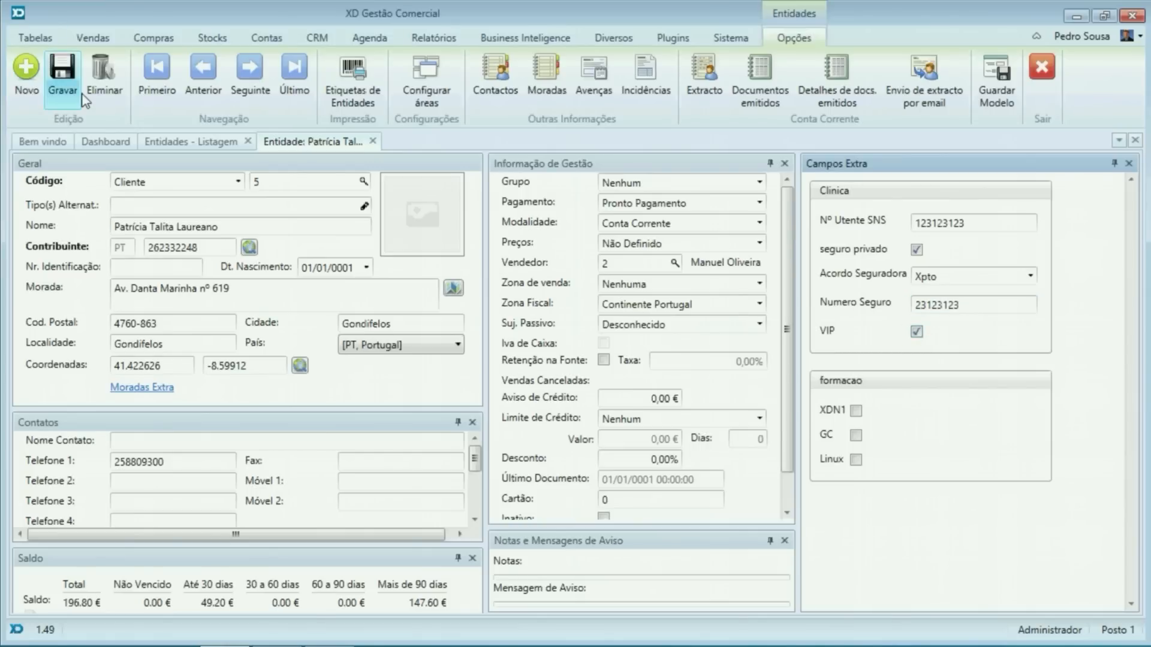
{"action": "left_click", "coordinate": [63, 75]}
{"action": "left_click", "coordinate": [613, 389]}
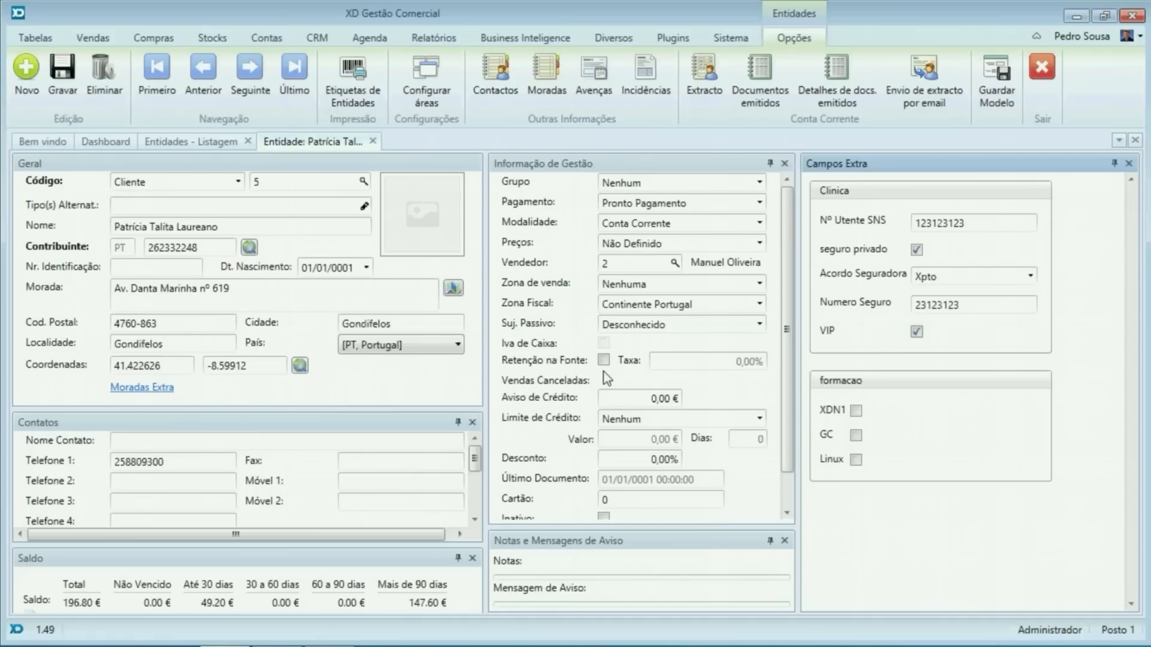
Step: Return to the entities listing and examine the configuration of the AnimalEstimacao extra-field table
{"action": "left_click", "coordinate": [373, 141]}
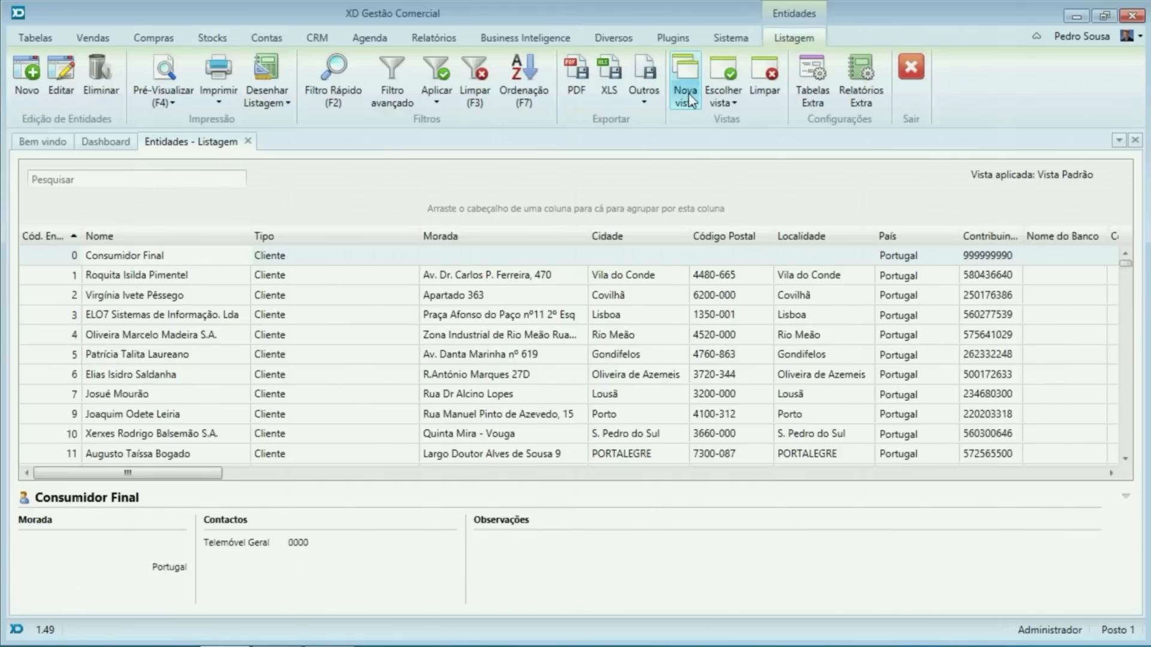
{"action": "left_click", "coordinate": [821, 88]}
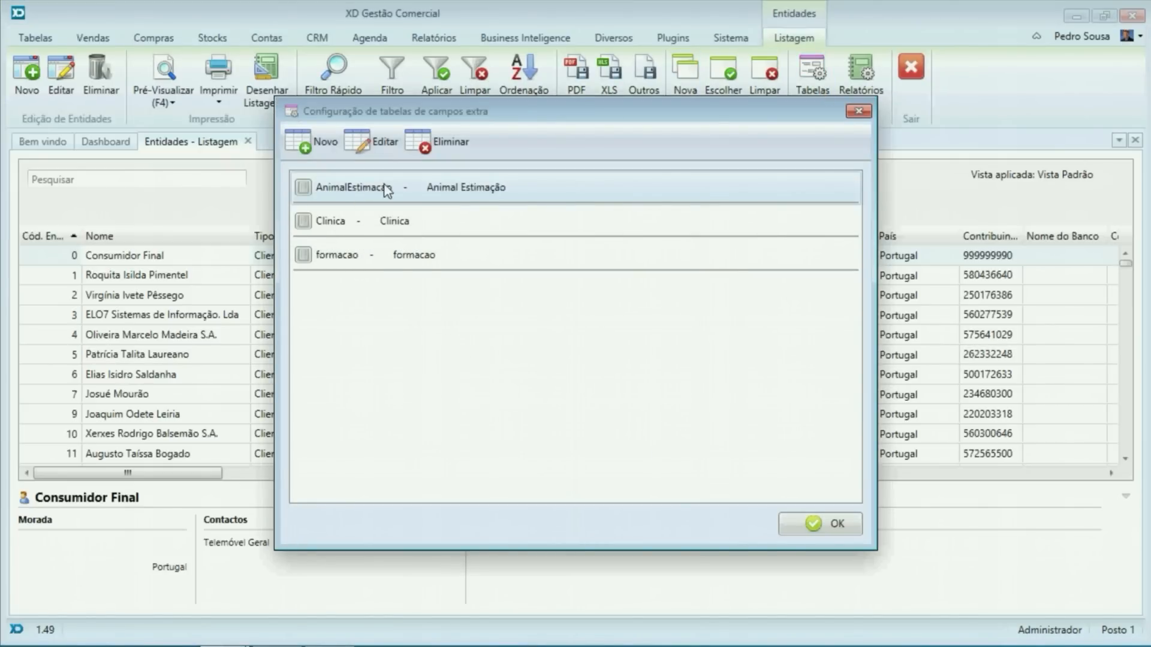
{"action": "left_click", "coordinate": [382, 146]}
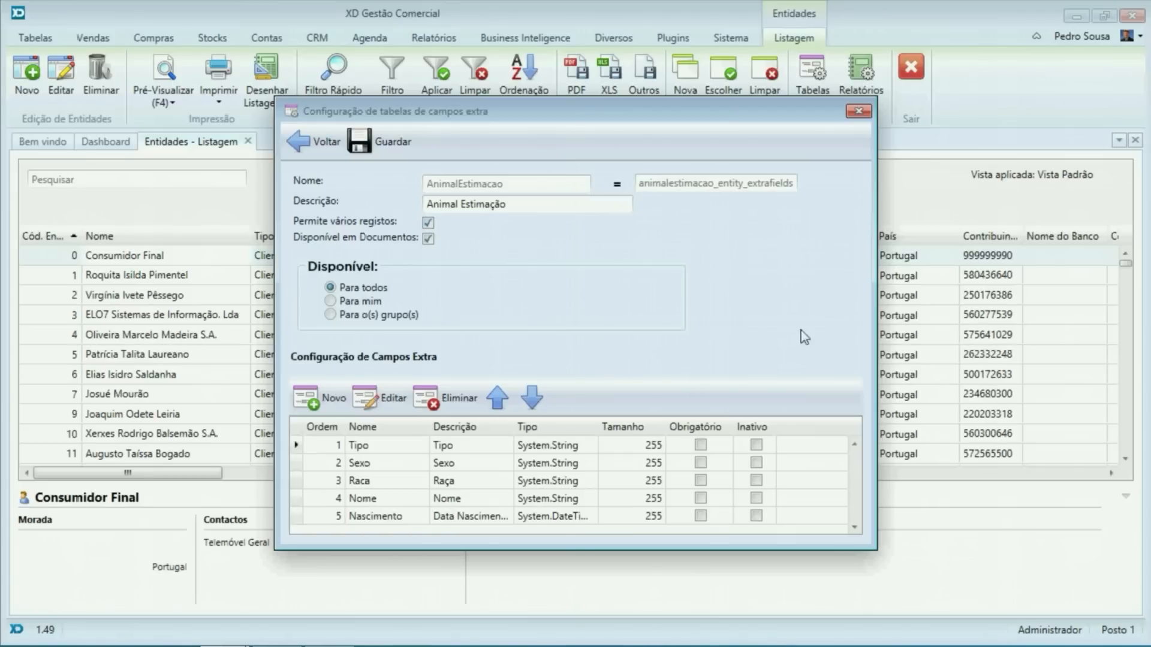
{"action": "left_click", "coordinate": [859, 111]}
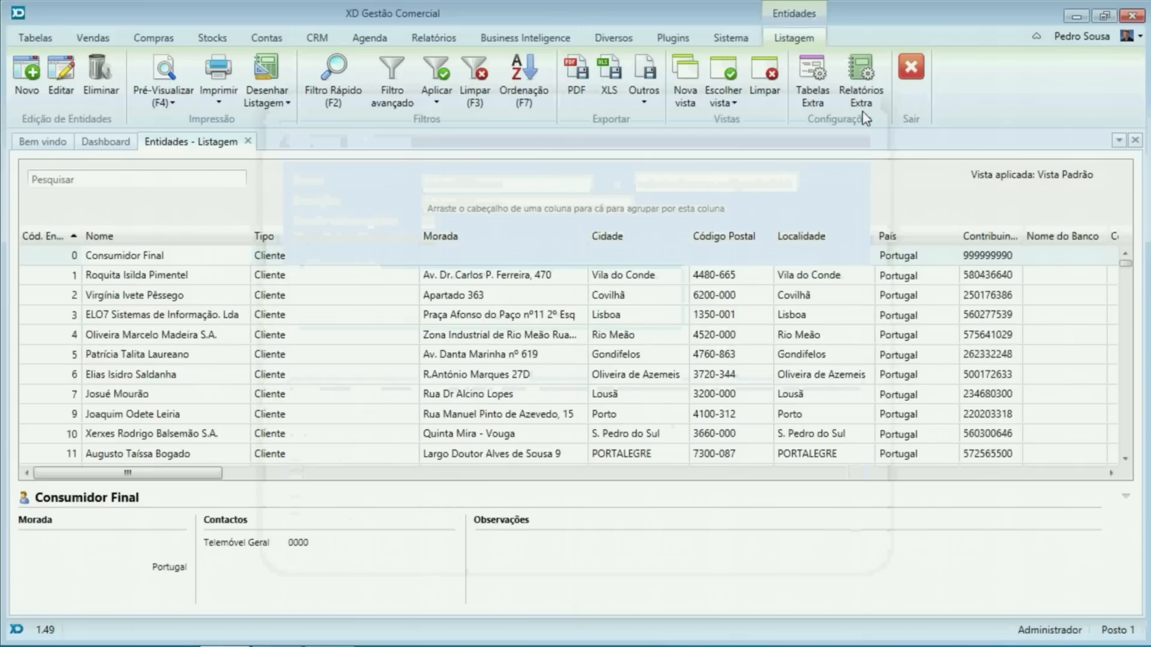
Step: Show the Animal Estimação area on the record of the customer with code 1 and widen it
{"action": "double_click", "coordinate": [115, 274]}
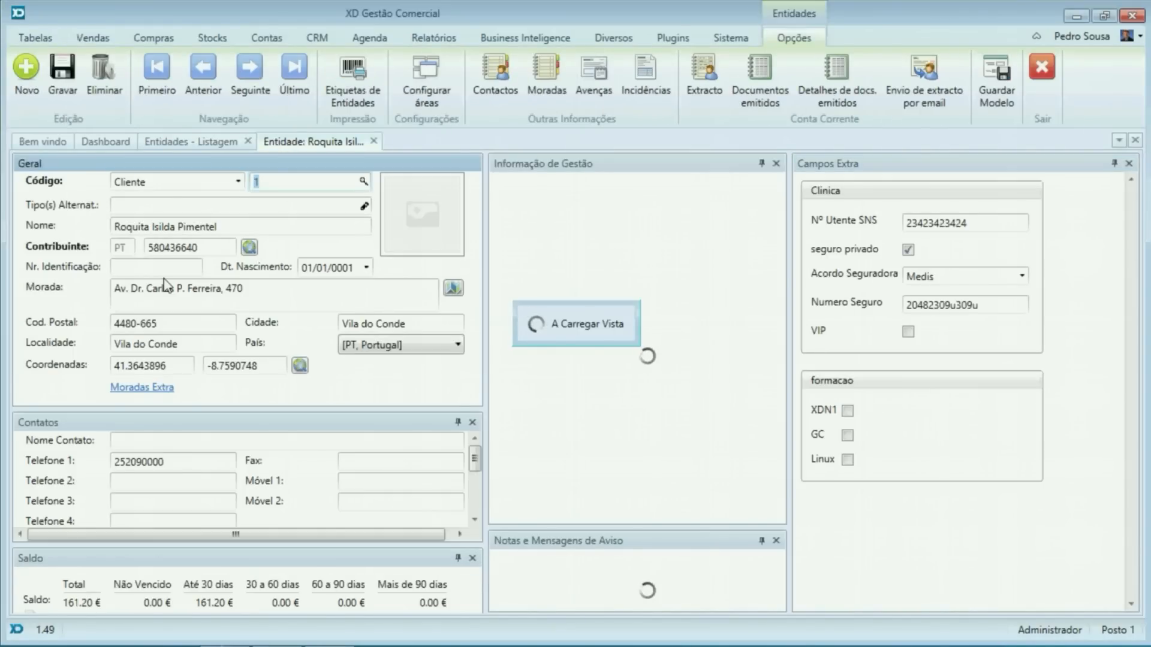
{"action": "left_click", "coordinate": [423, 83]}
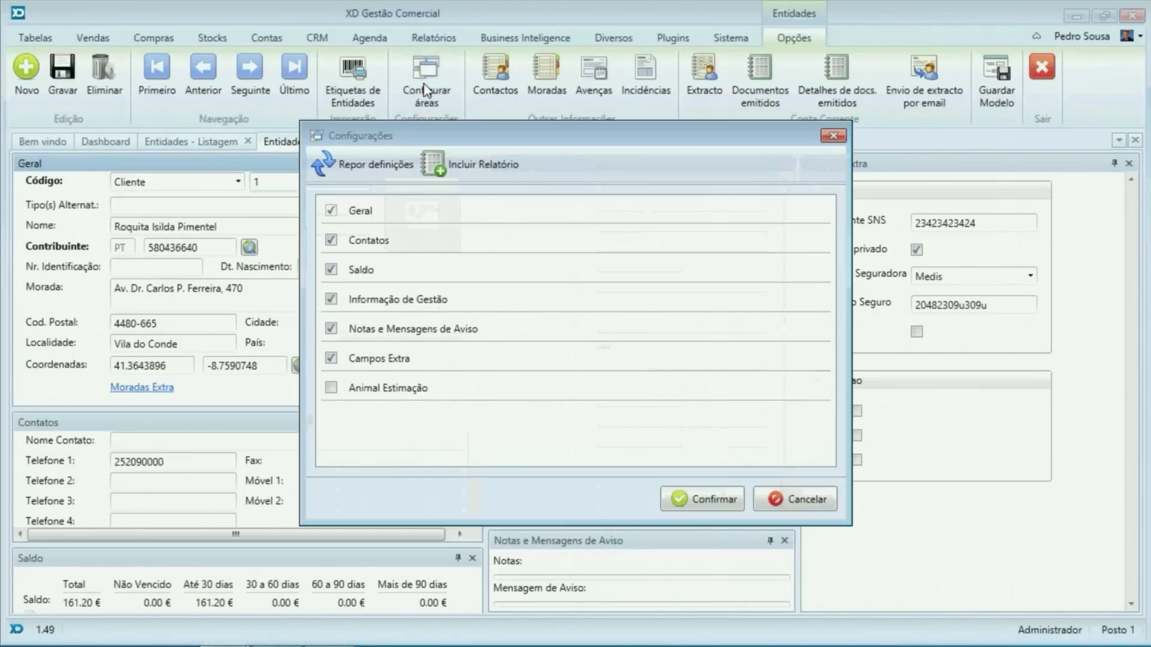
{"action": "left_click", "coordinate": [331, 389]}
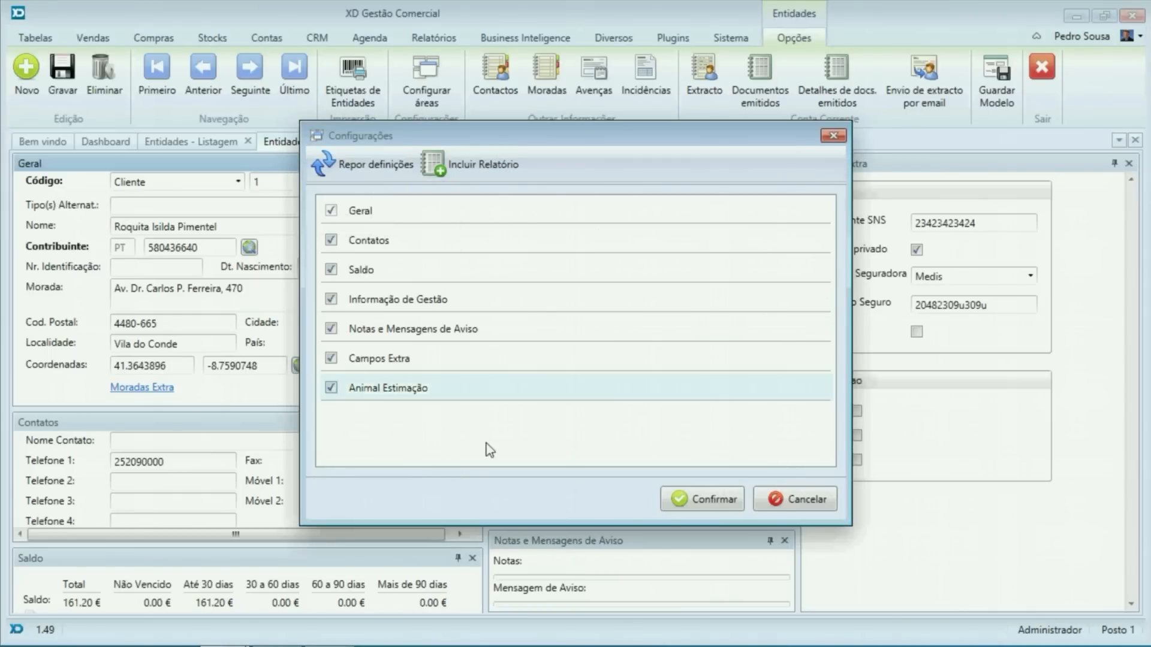
{"action": "left_click", "coordinate": [713, 499]}
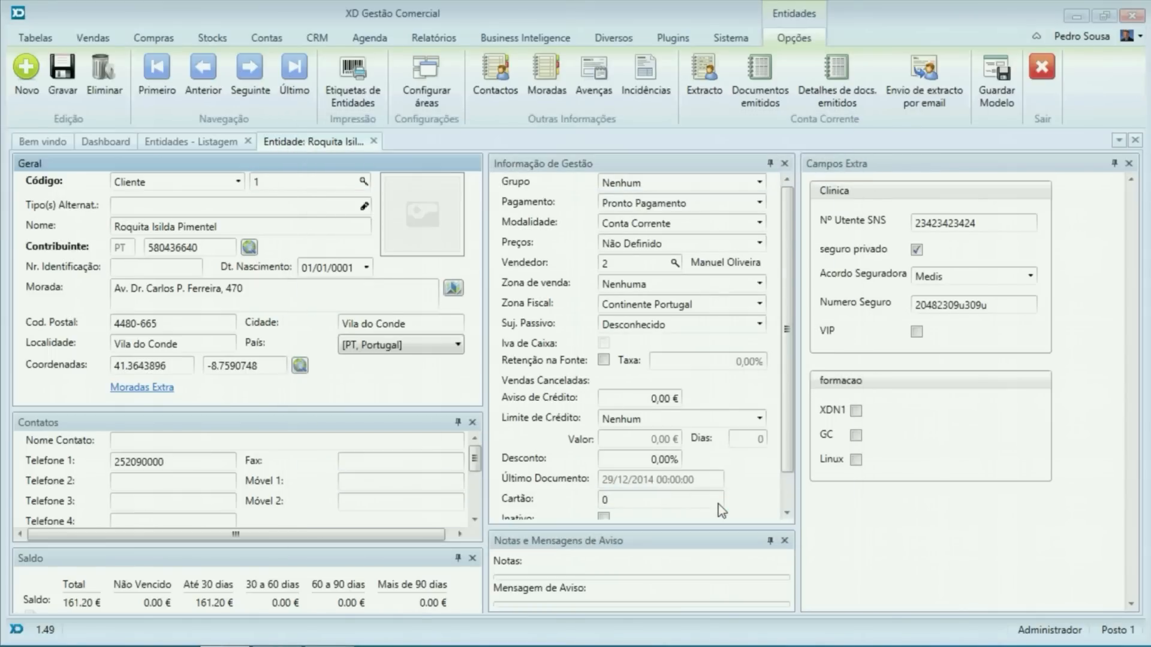
{"action": "left_click", "coordinate": [918, 600]}
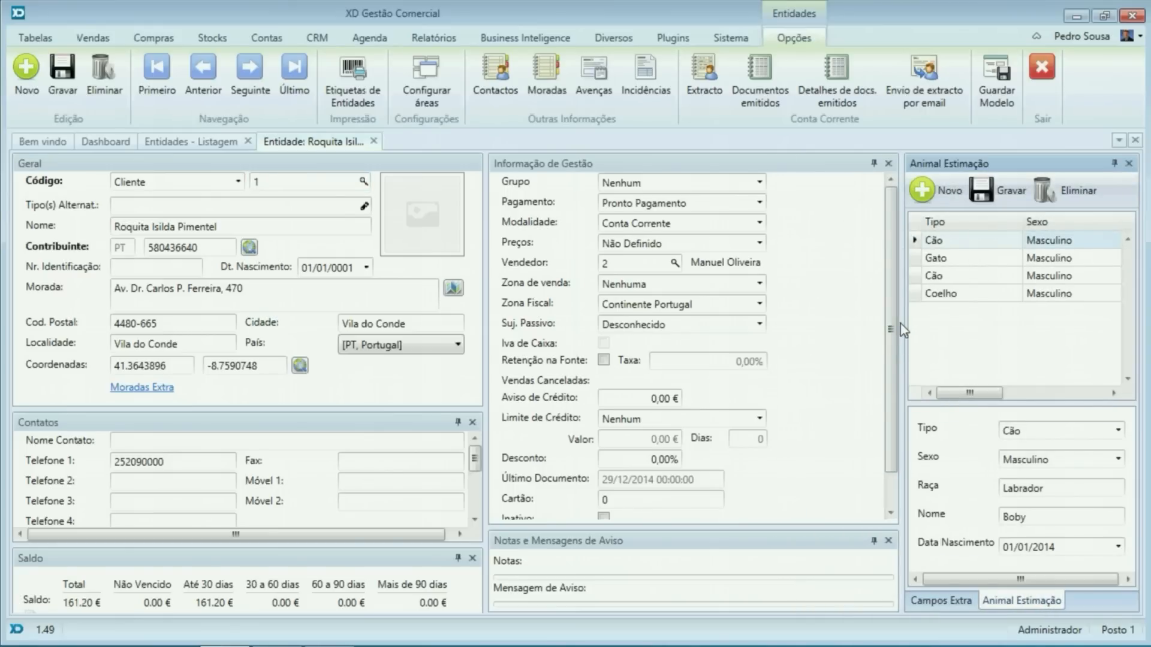
{"action": "left_click_drag", "start_coordinate": [900, 324], "coordinate": [662, 327]}
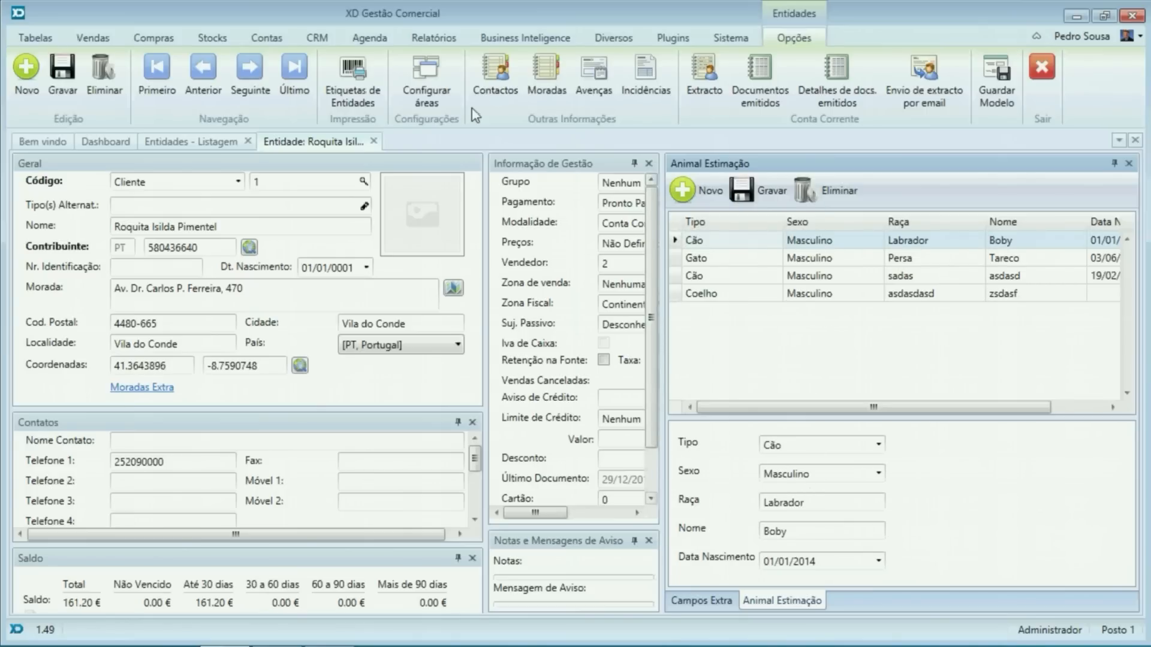
Step: Start a new Animal Estimação entry with Tipo Gato and Sexo Feminino
{"action": "left_click", "coordinate": [705, 197]}
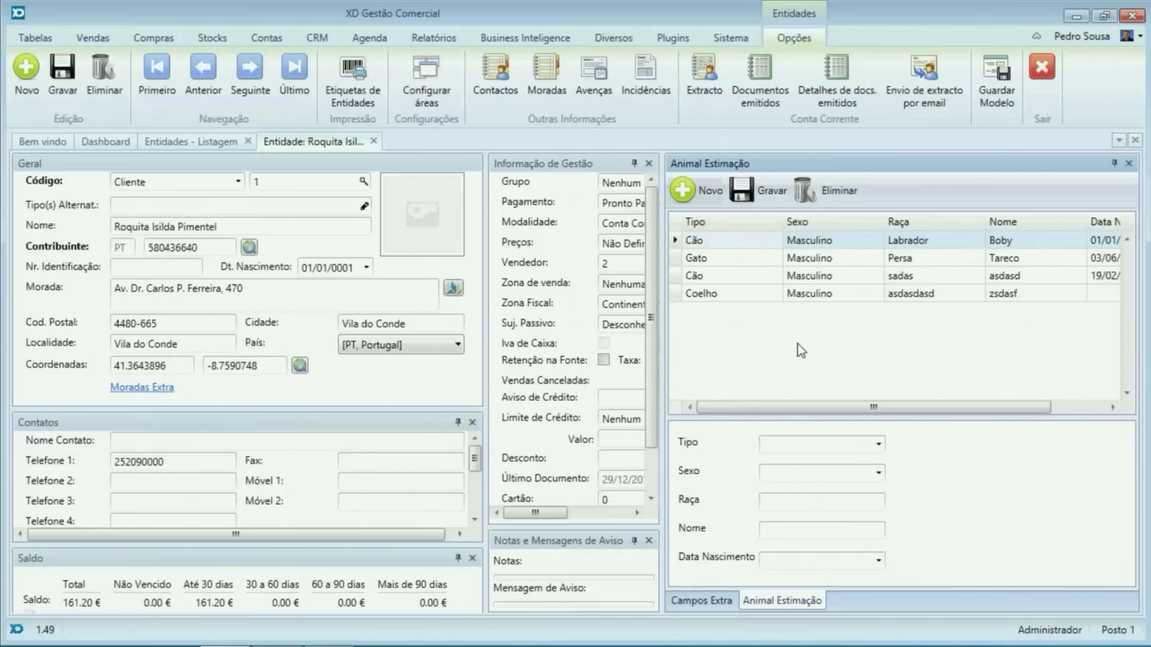
{"action": "left_click", "coordinate": [876, 445]}
{"action": "left_click", "coordinate": [858, 481]}
{"action": "left_click", "coordinate": [876, 473]}
{"action": "left_click", "coordinate": [804, 509]}
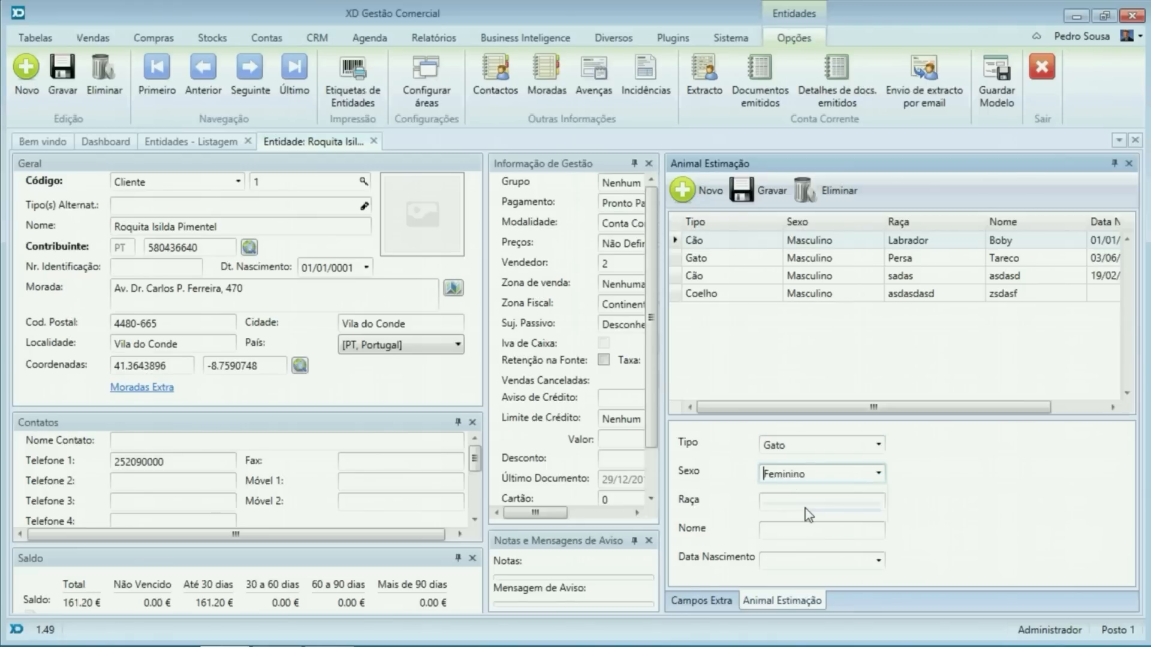
Step: Fill in the new animal's Raça as asdasd, its Nome as xpto and its birth date
{"action": "left_click", "coordinate": [801, 509]}
{"action": "type", "text": "asdasd"}
{"action": "left_click", "coordinate": [787, 532]}
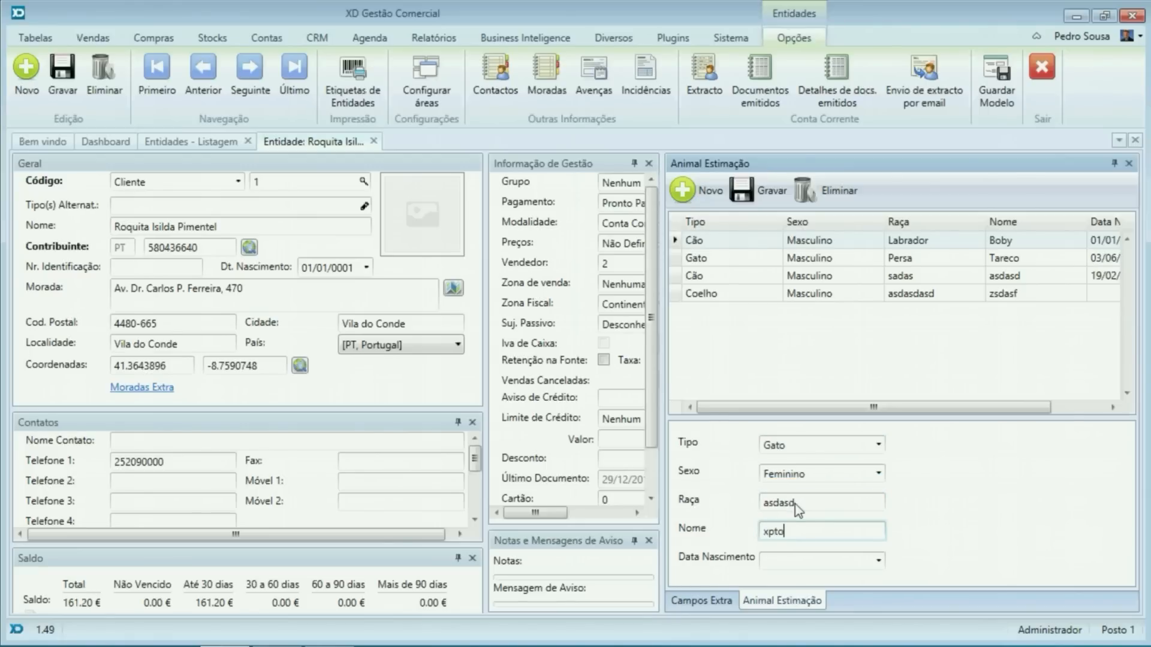
{"action": "left_click", "coordinate": [878, 561]}
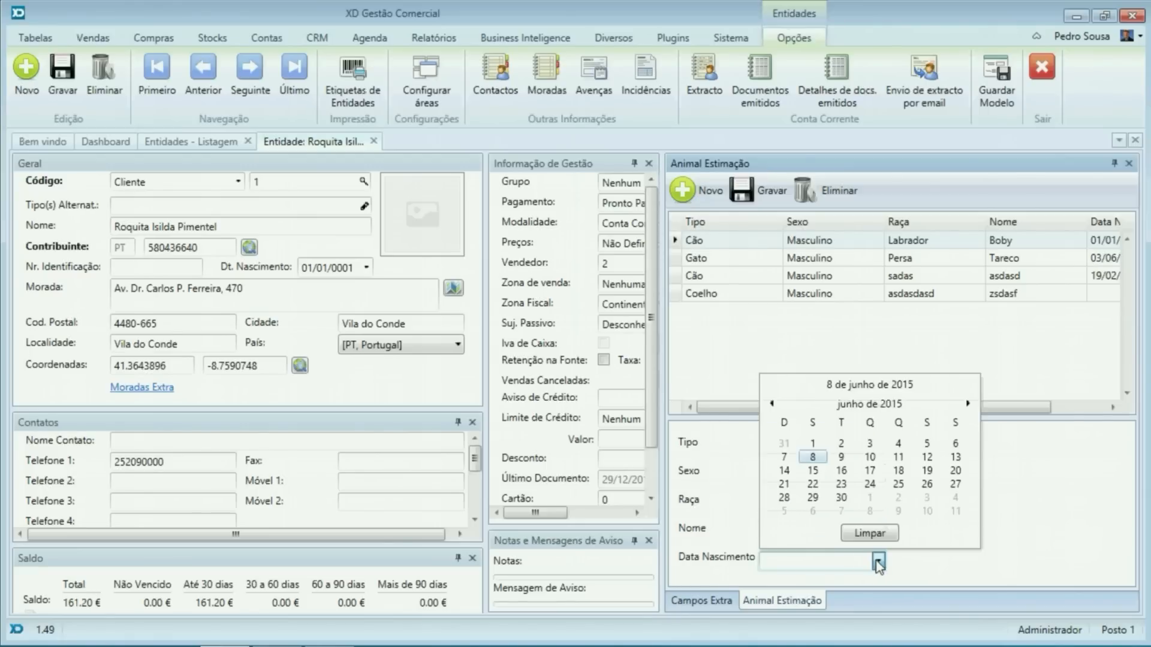
{"action": "left_click", "coordinate": [771, 404]}
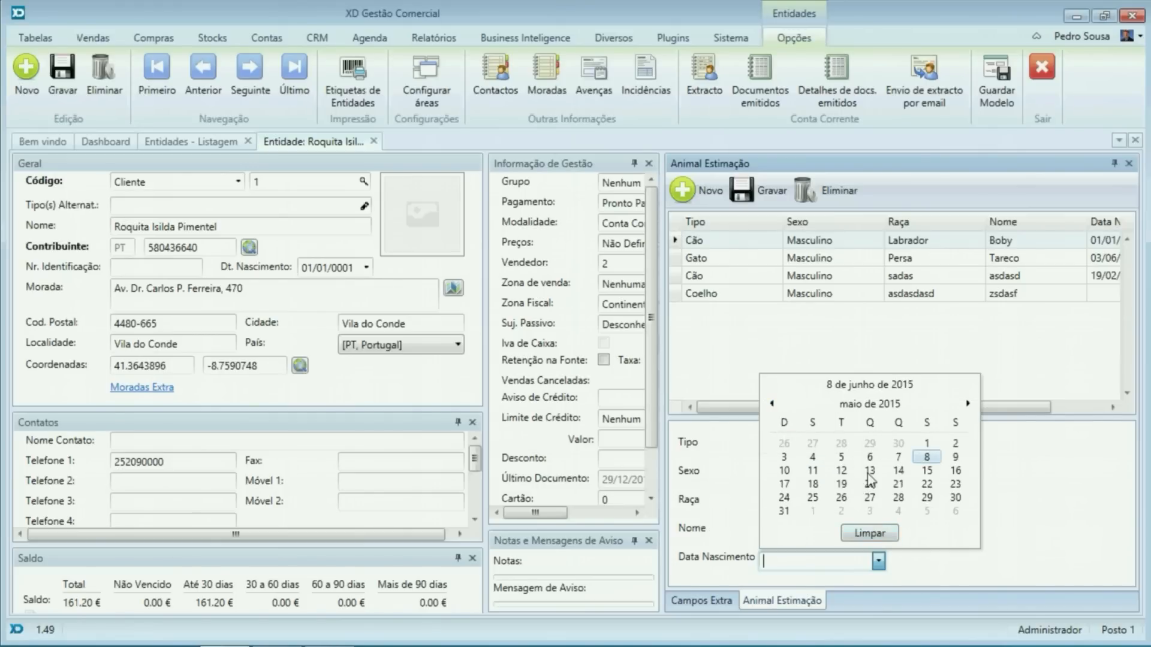
{"action": "left_click", "coordinate": [928, 458]}
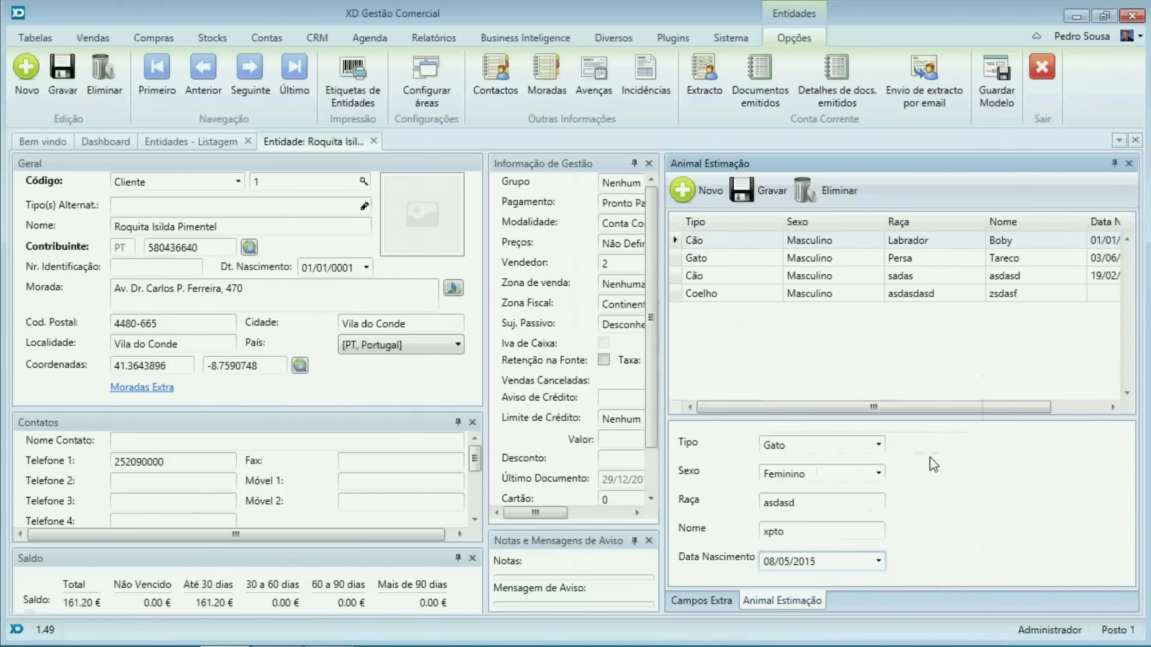
Step: Save the new Animal Estimação entry and close the customer's record
{"action": "left_click", "coordinate": [760, 187]}
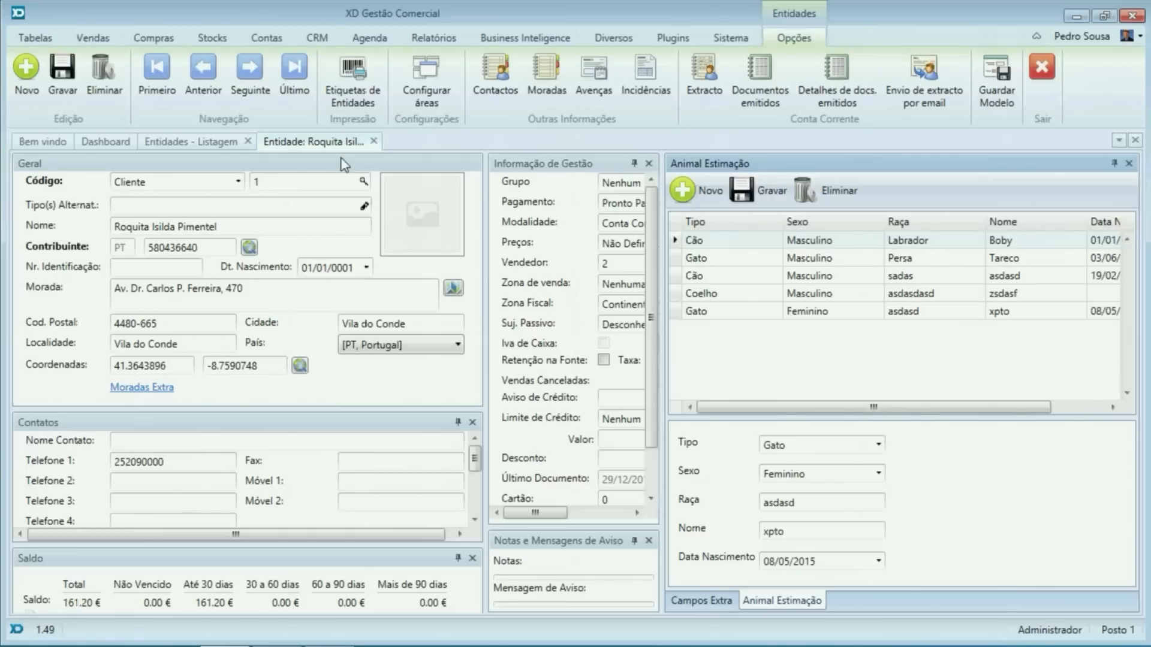
{"action": "left_click", "coordinate": [375, 142]}
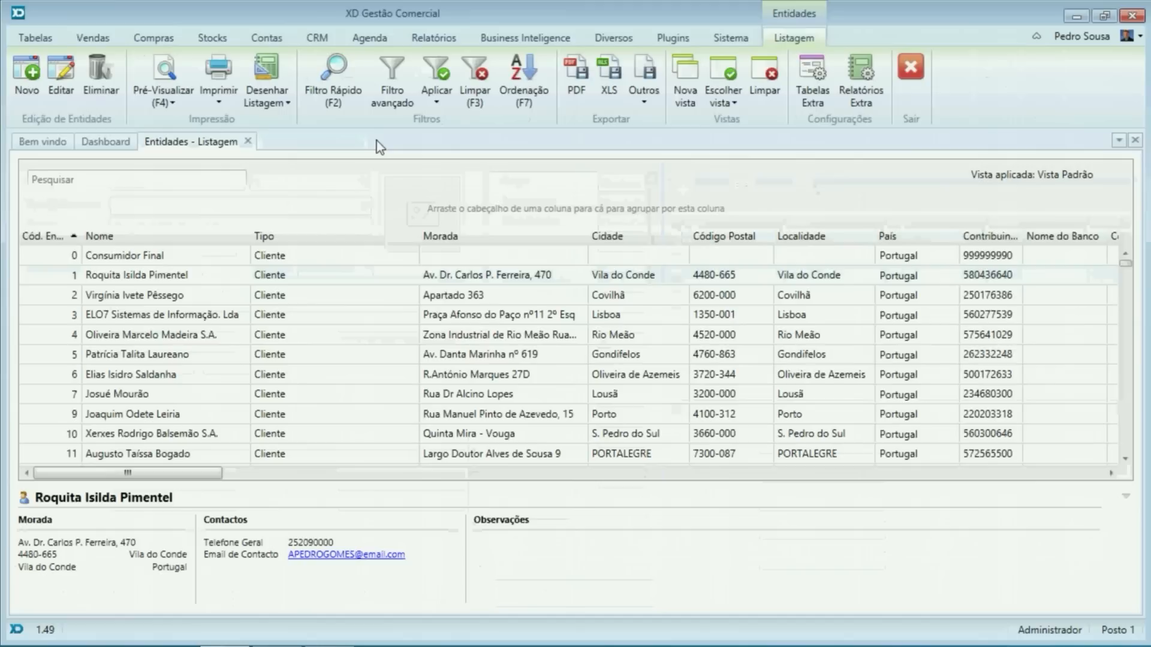
Step: Create a new extra-table report for entities based on the Clinica table, with Clinica as both its name and description
{"action": "left_click", "coordinate": [863, 84]}
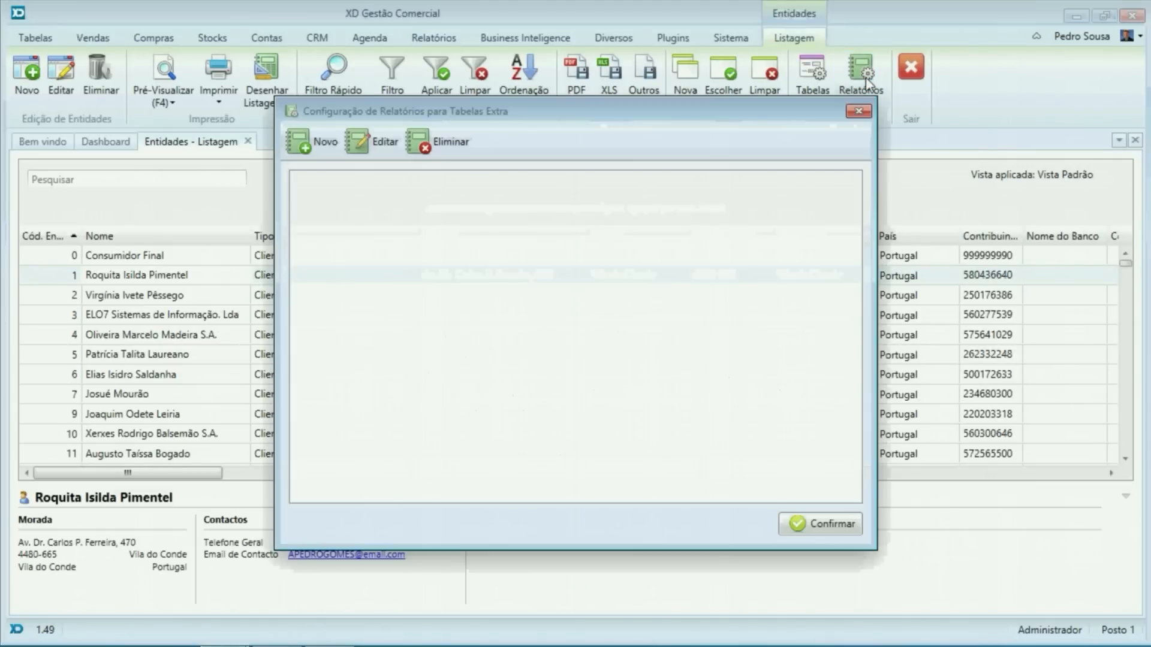
{"action": "left_click", "coordinate": [325, 142]}
{"action": "left_click", "coordinate": [548, 179]}
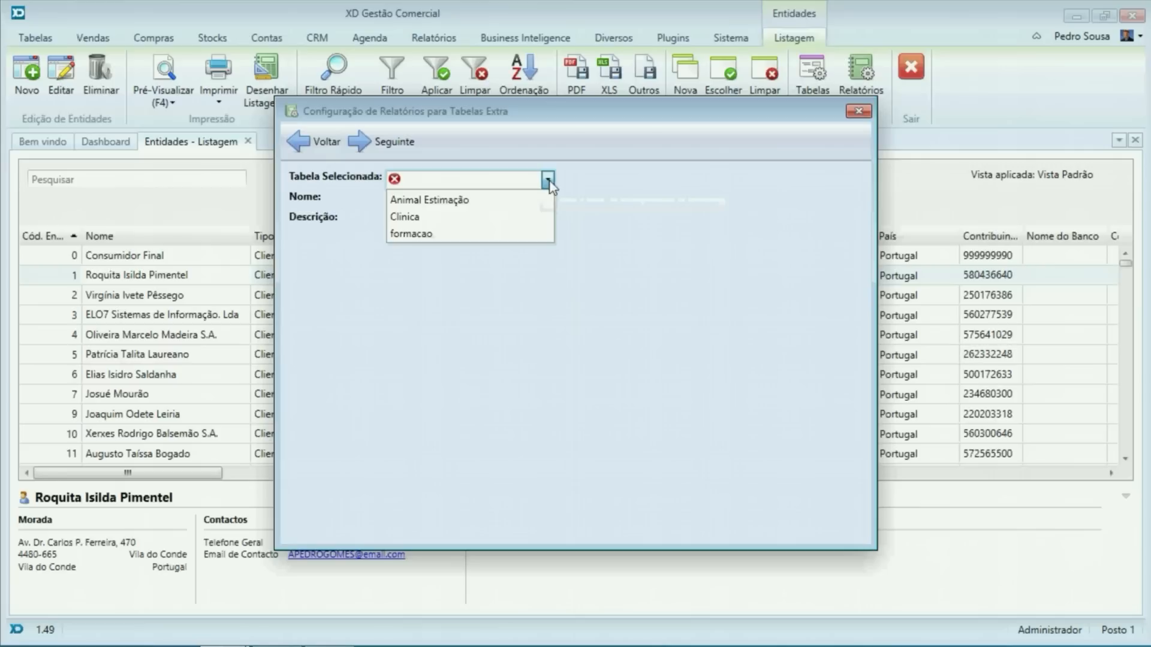
{"action": "left_click", "coordinate": [440, 219]}
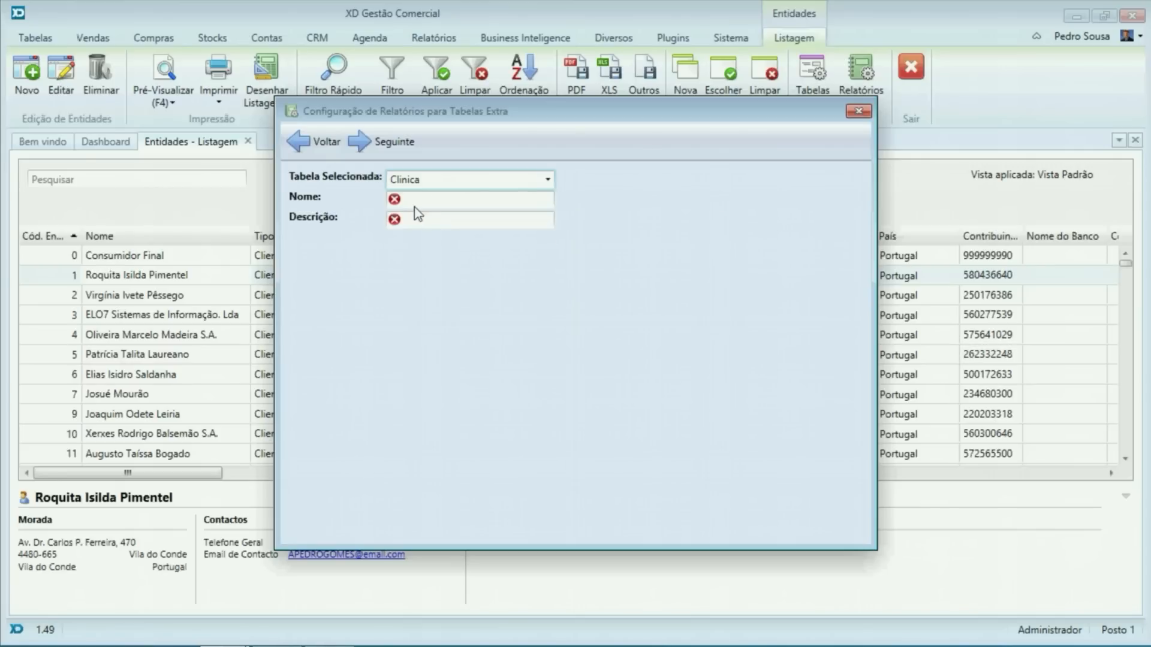
{"action": "left_click", "coordinate": [423, 200]}
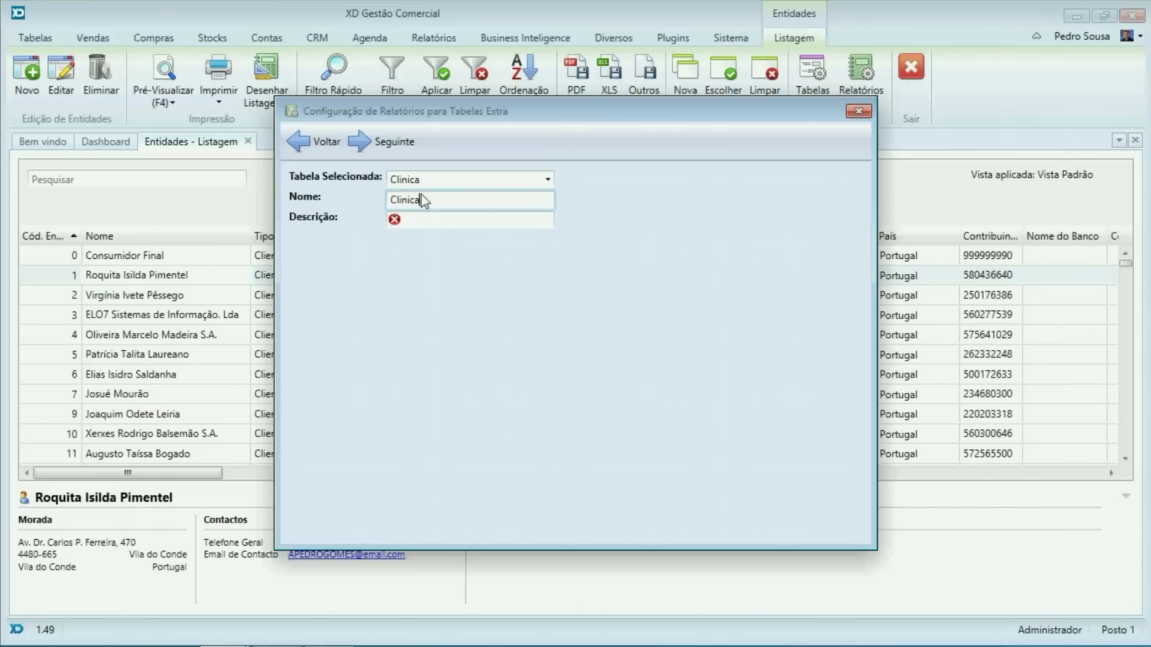
{"action": "left_click", "coordinate": [454, 223]}
{"action": "type", "text": "Clinica"}
{"action": "left_click", "coordinate": [398, 146]}
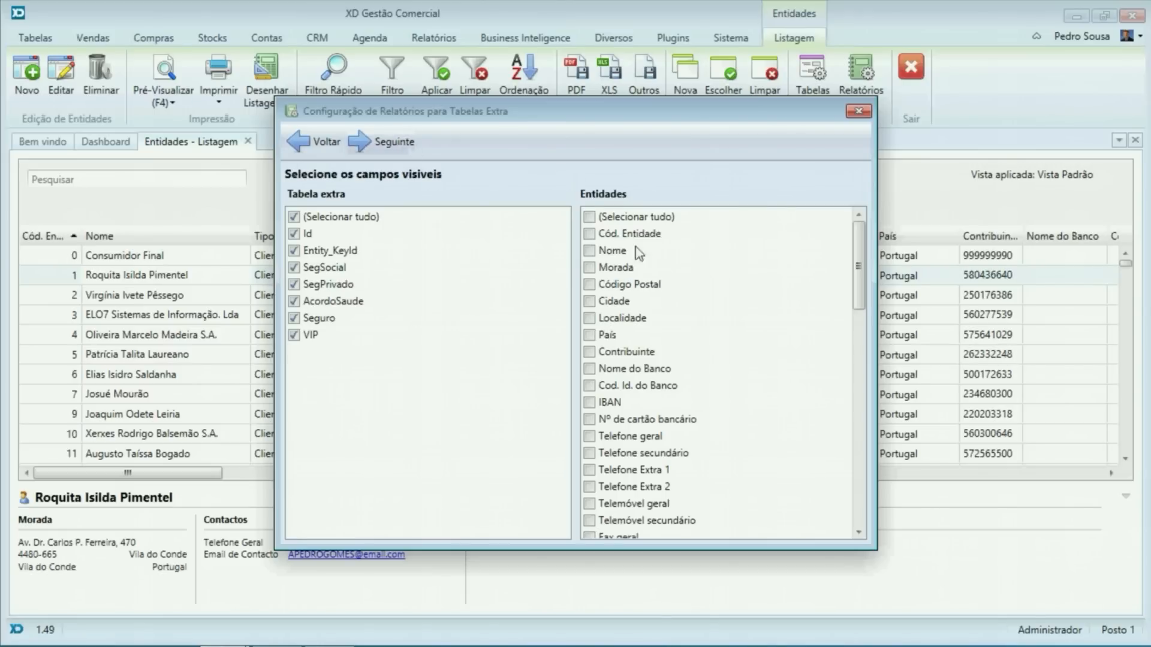
Step: Include SegSocial, SegPrivado, AcordoSaude, Seguro and VIP plus the entity's Cód. Entidade, Nome and Morada, and save the report
{"action": "mouse_move", "coordinate": [861, 248]}
{"action": "left_mouse_down"}
{"action": "mouse_move", "coordinate": [891, 396]}
{"action": "mouse_move", "coordinate": [878, 245]}
{"action": "left_mouse_up"}
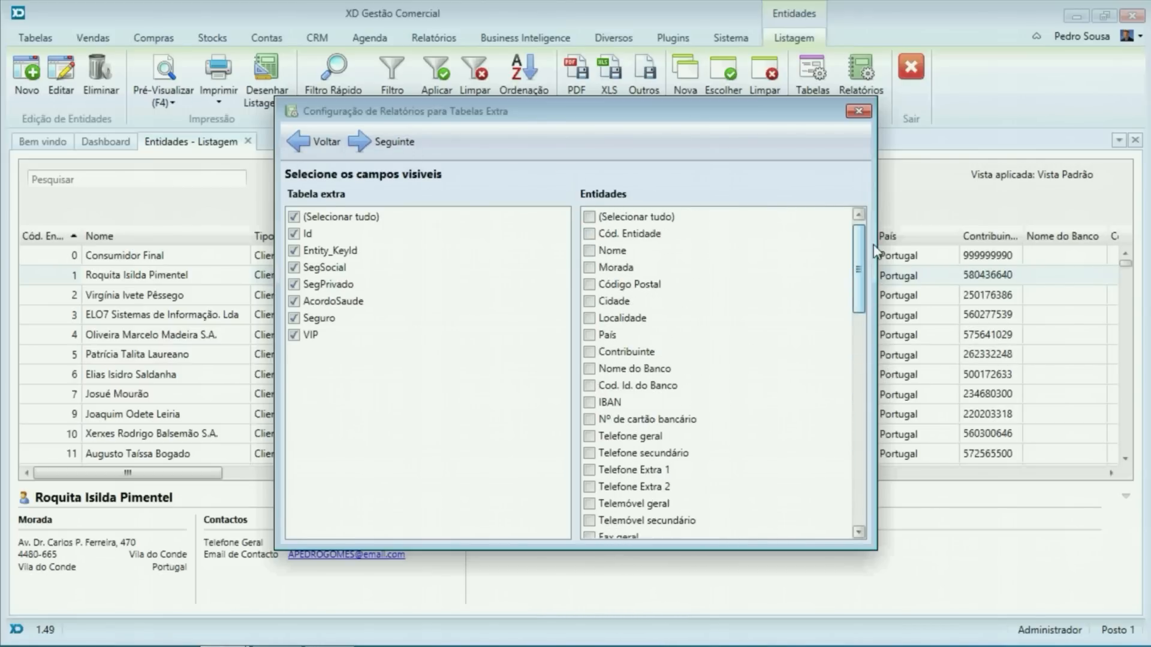
{"action": "left_click", "coordinate": [590, 233]}
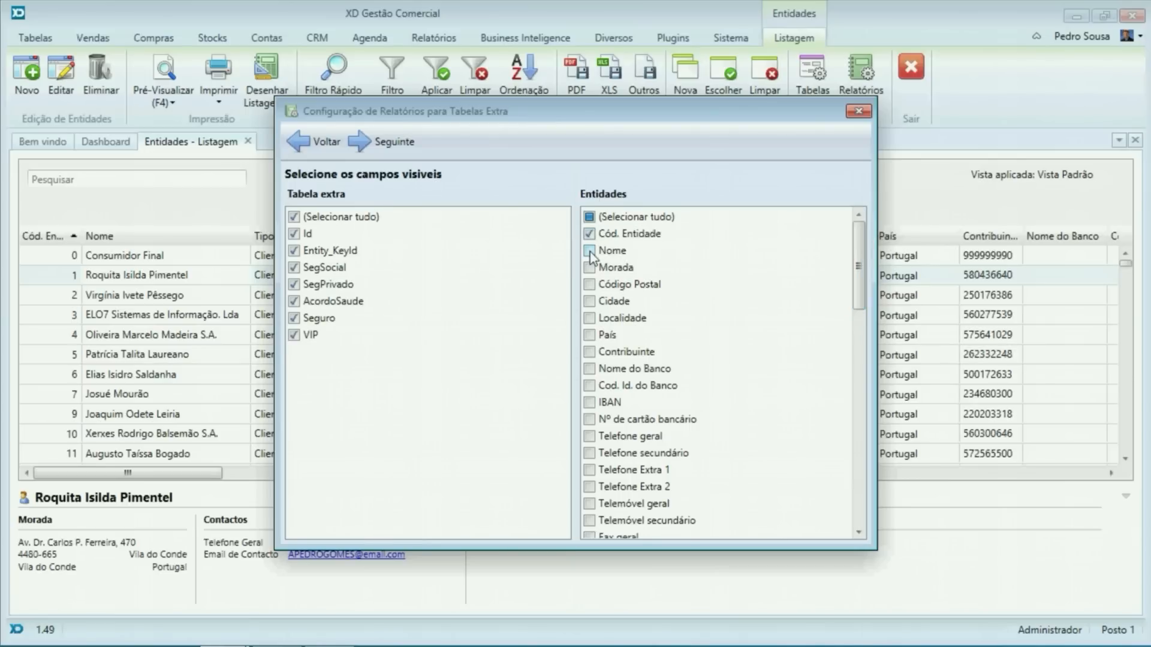
{"action": "left_click", "coordinate": [590, 273]}
{"action": "left_click", "coordinate": [294, 218]}
{"action": "left_click", "coordinate": [293, 285]}
{"action": "left_click", "coordinate": [293, 319]}
{"action": "left_click", "coordinate": [294, 336]}
{"action": "left_click", "coordinate": [356, 148]}
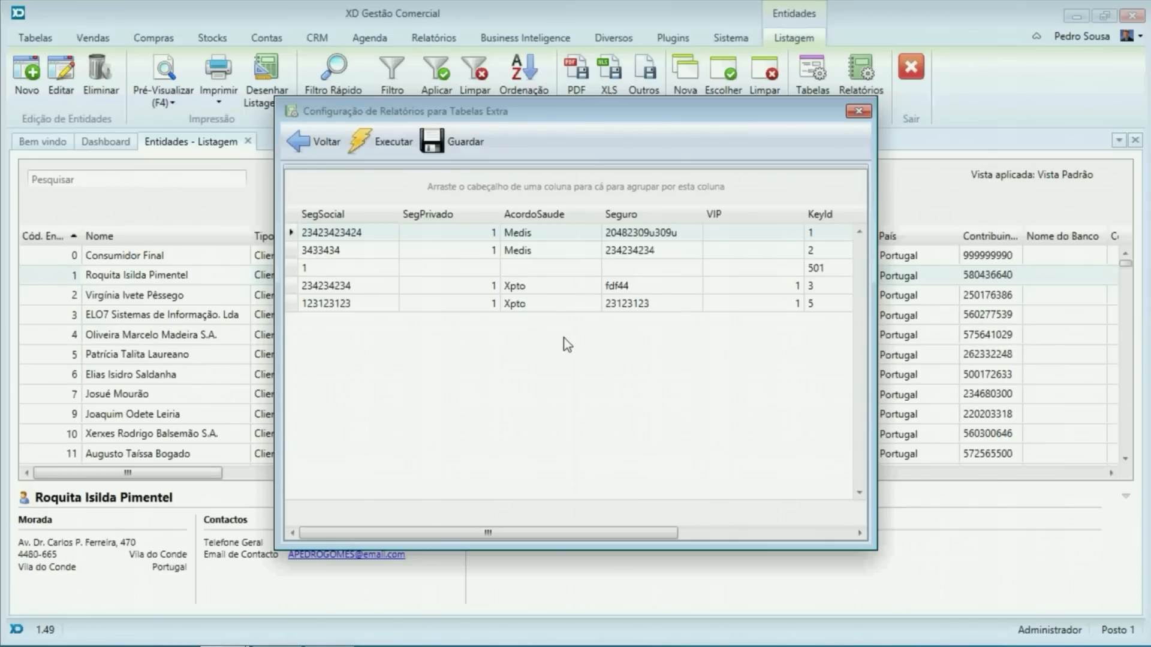
{"action": "left_click", "coordinate": [451, 146]}
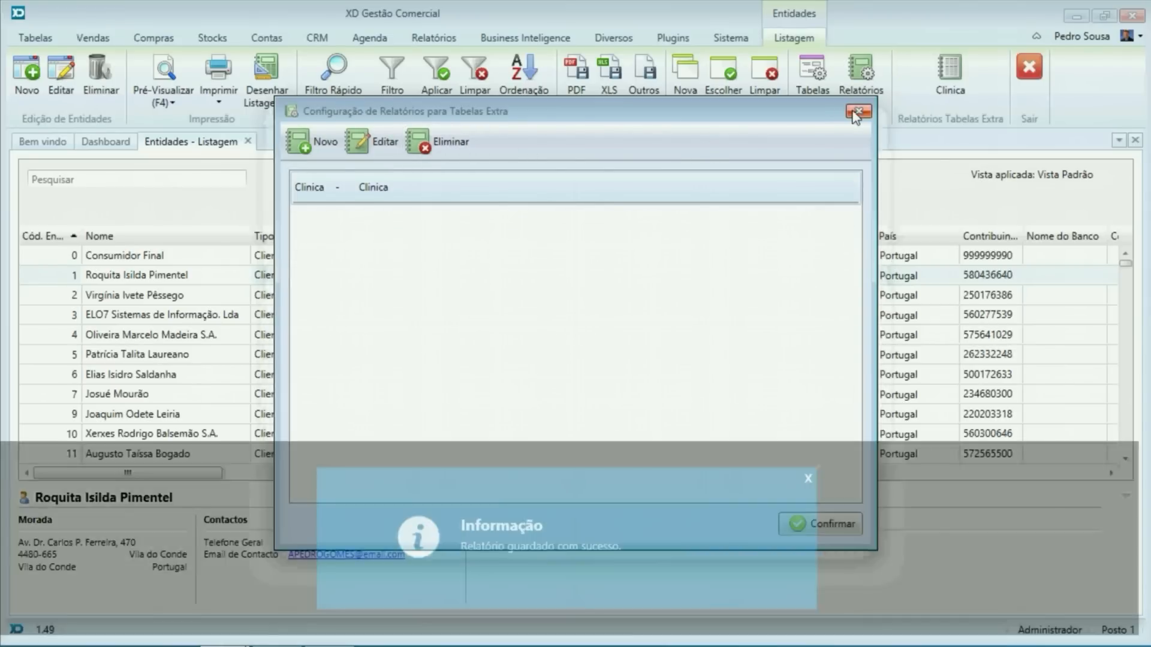
{"action": "left_click", "coordinate": [846, 112]}
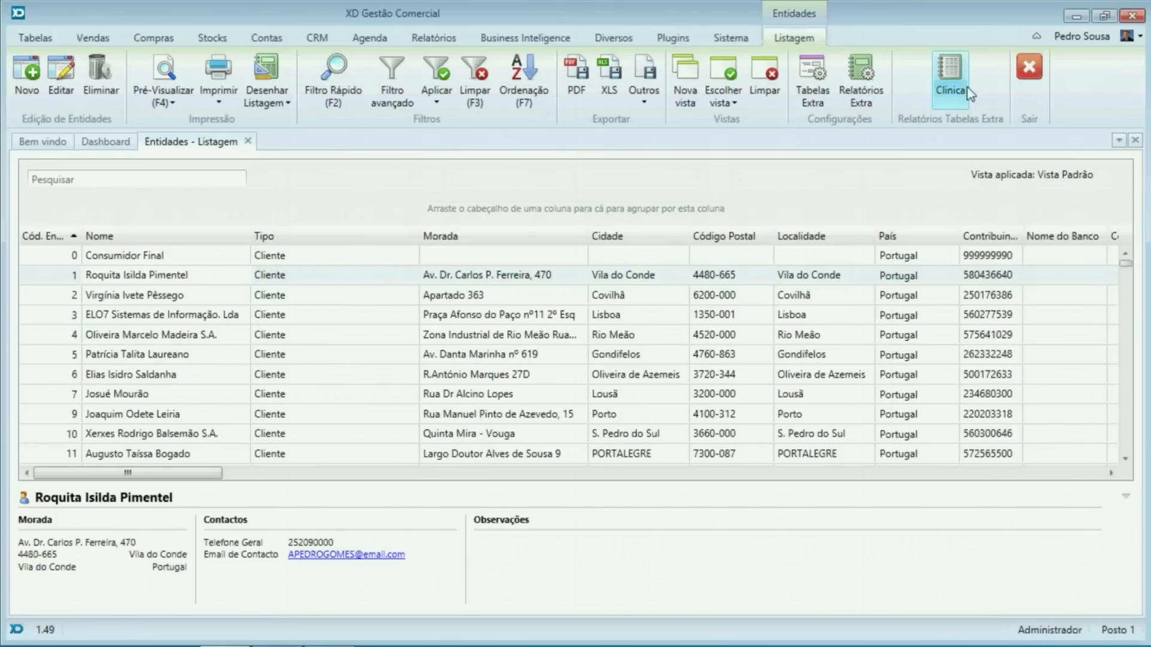
Step: View the Clinica report from the entities listing, and close both the report and the listing
{"action": "left_click", "coordinate": [952, 78]}
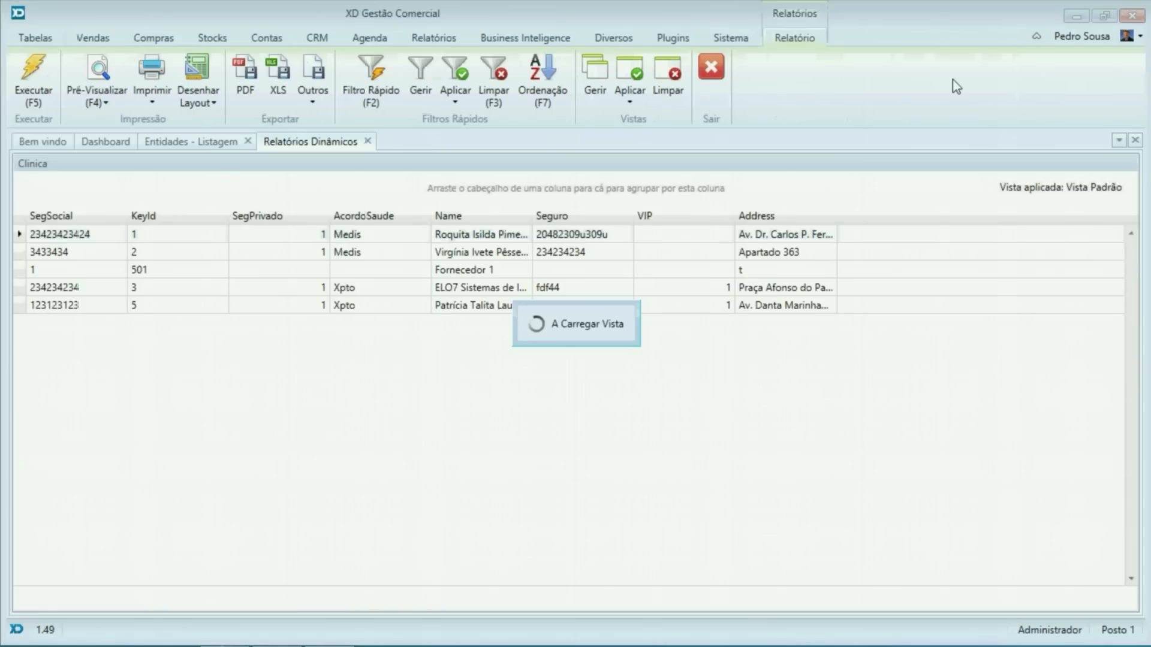
{"action": "left_click", "coordinate": [368, 142]}
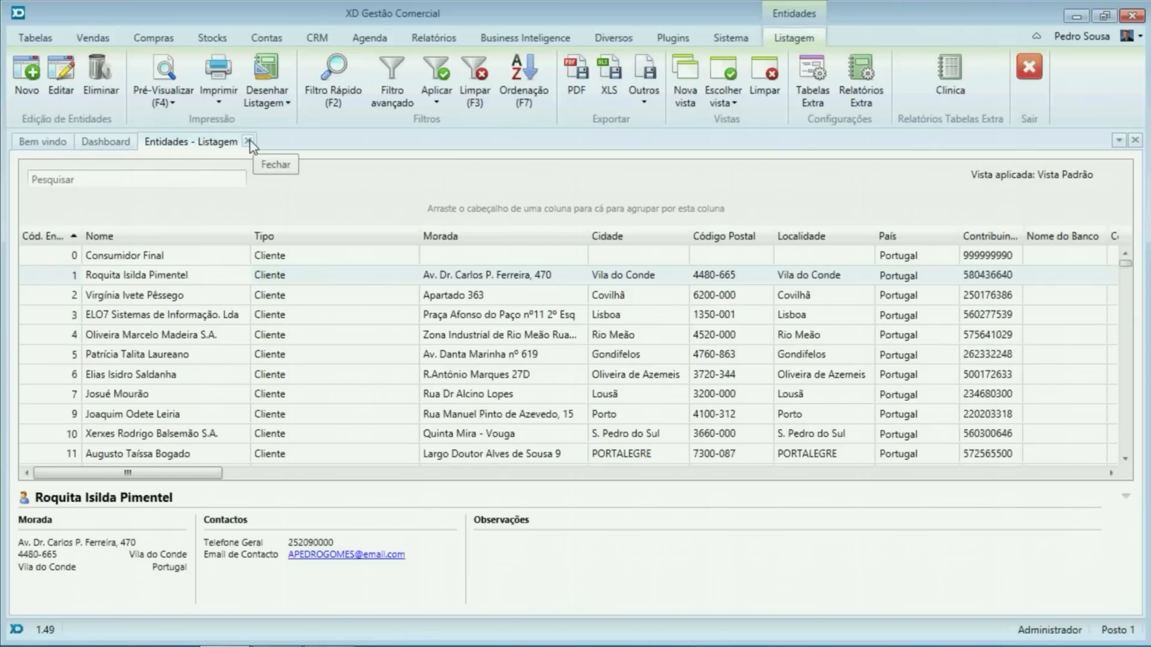
{"action": "left_click", "coordinate": [248, 142]}
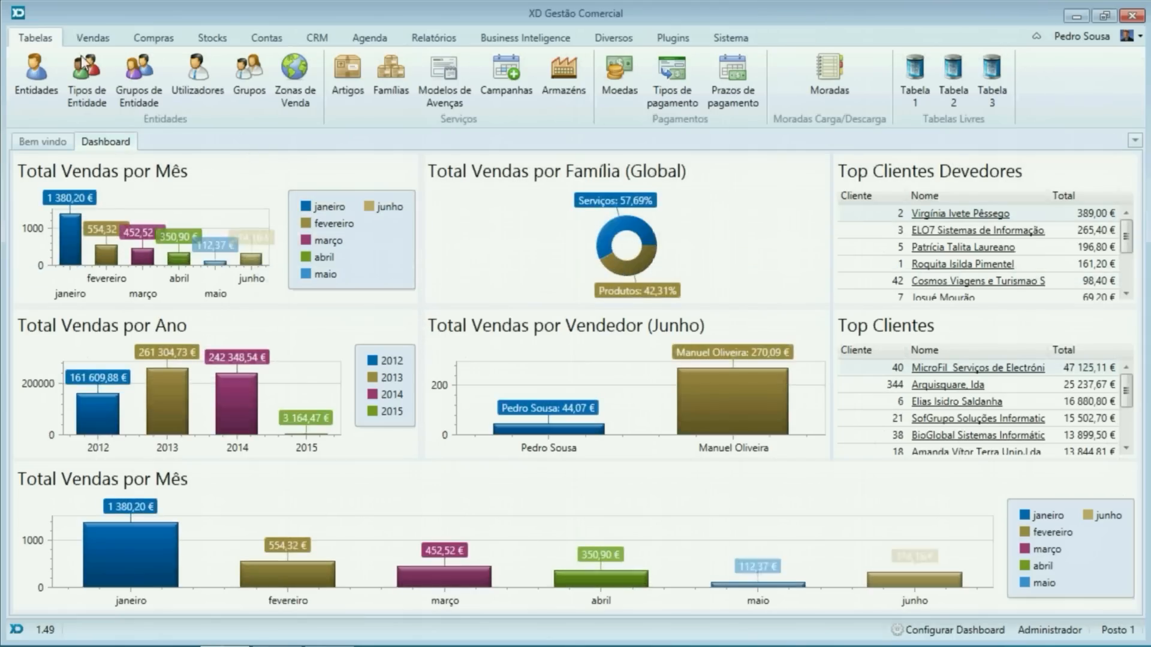
Step: Examine the configuration of the Fitossanitarios extra-field table for articles, and close the articles listing
{"action": "left_click", "coordinate": [353, 89]}
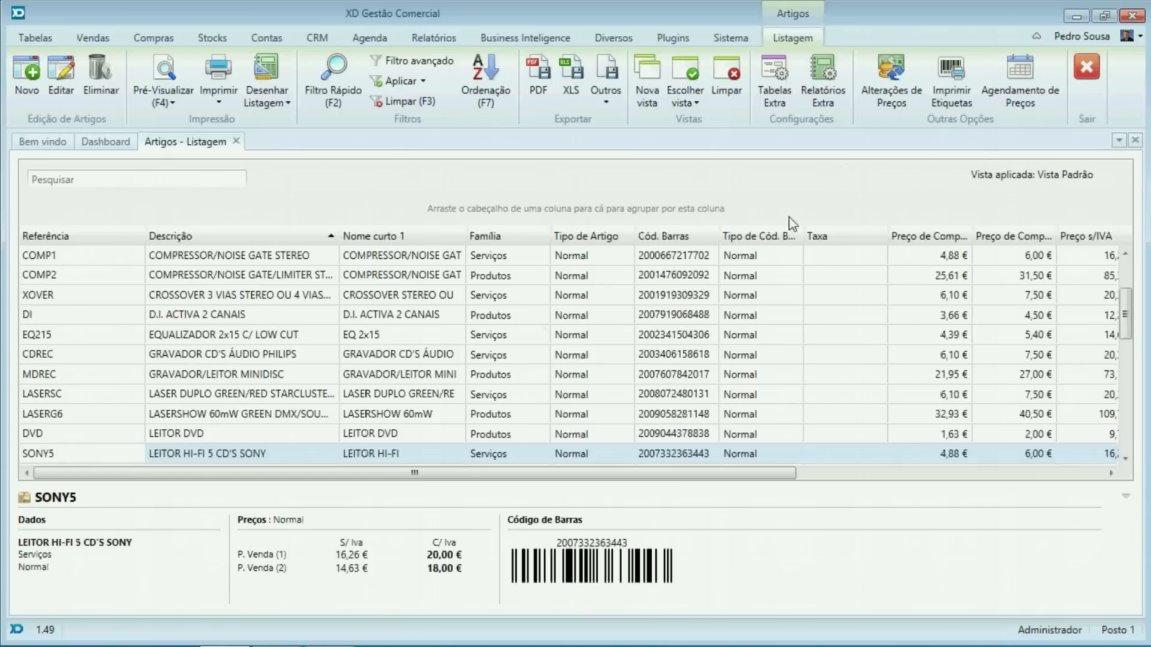
{"action": "left_click", "coordinate": [776, 98]}
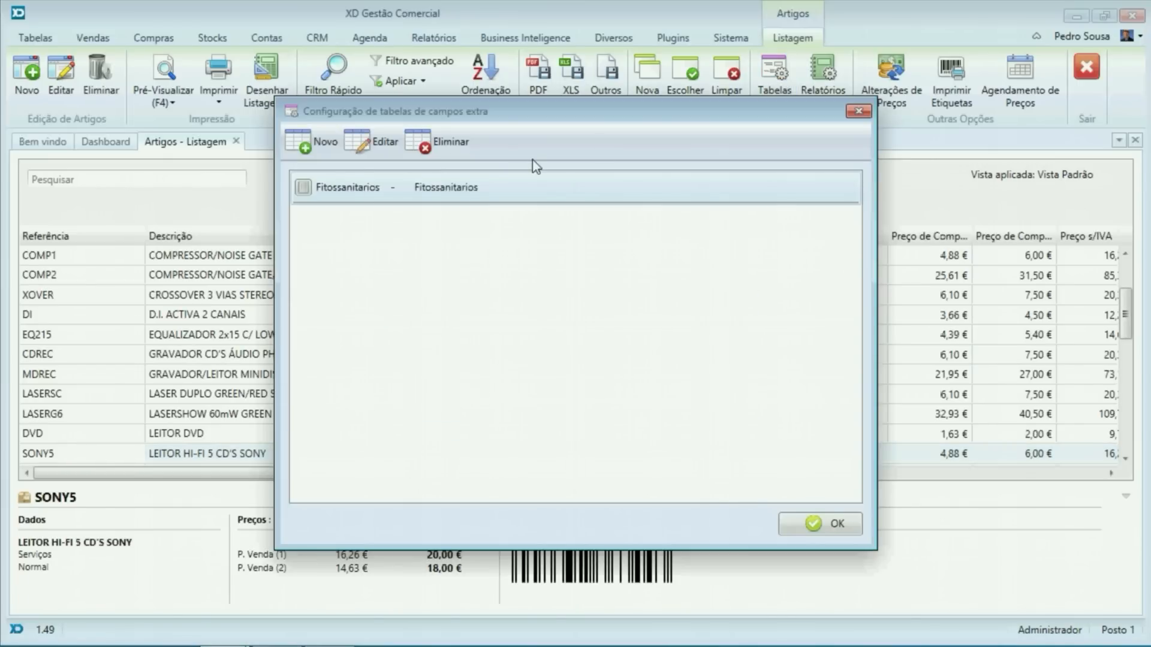
{"action": "left_click", "coordinate": [364, 149]}
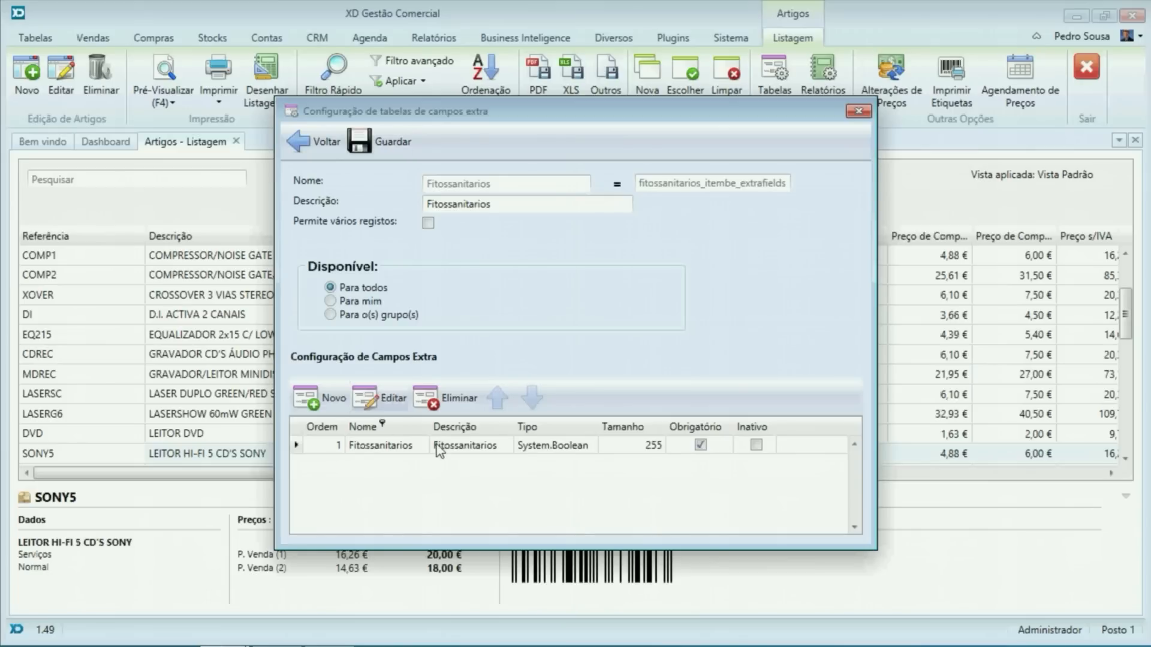
{"action": "left_click", "coordinate": [851, 114]}
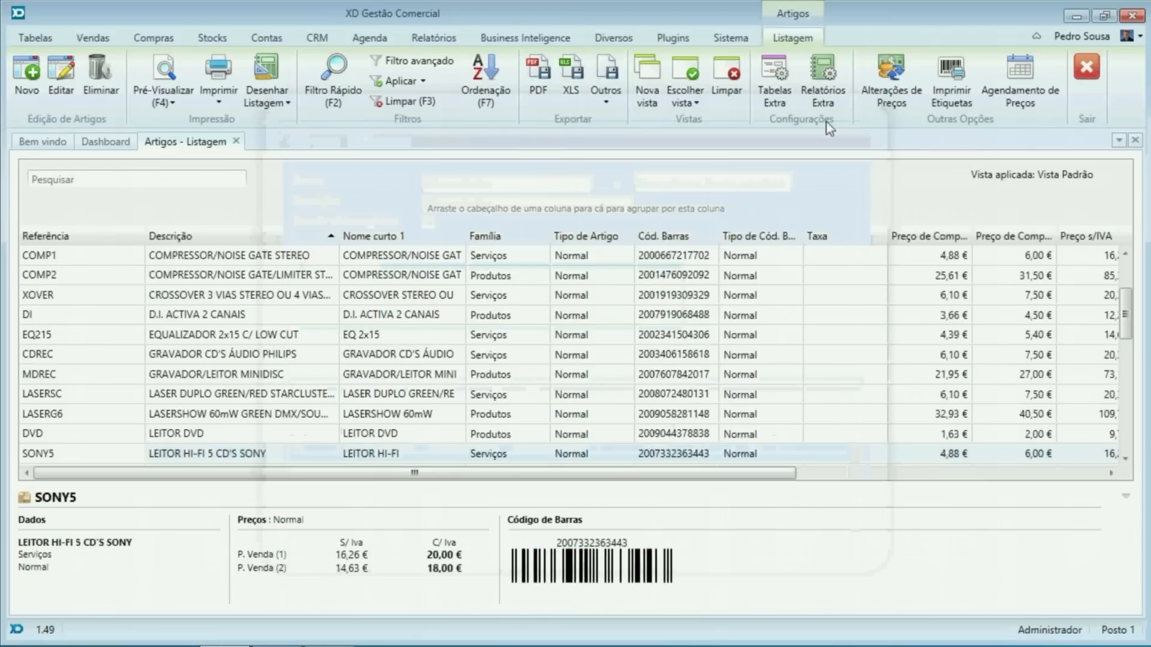
{"action": "left_click", "coordinate": [237, 142]}
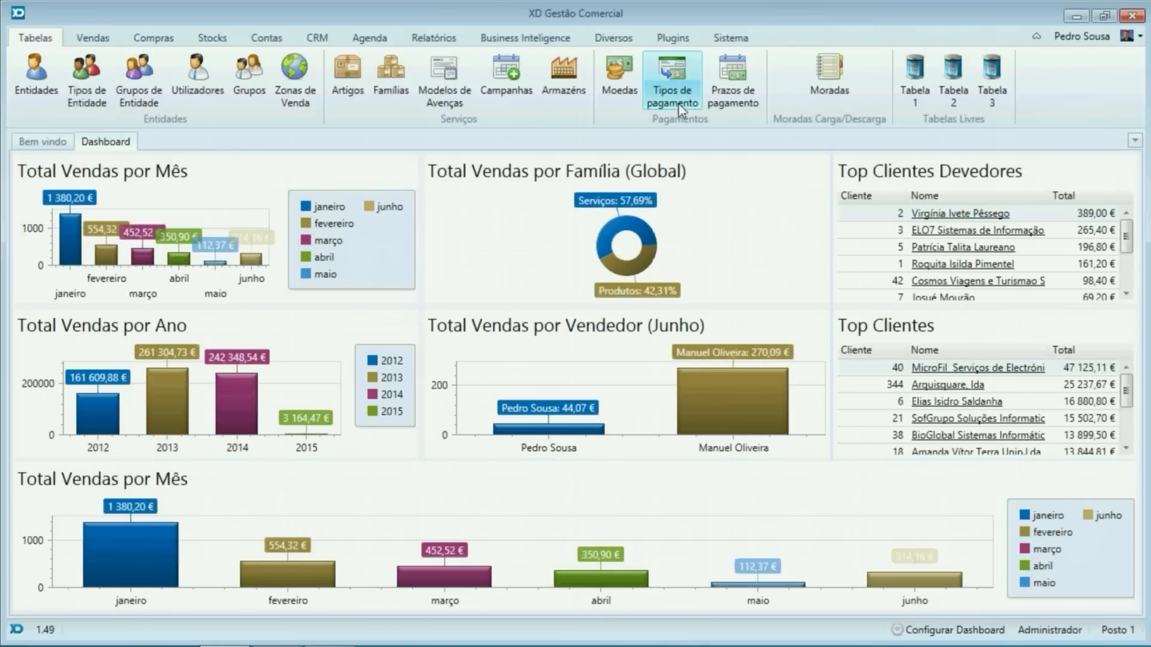
Step: Review the Disponível em Documentos option of the entities' AnimalEstimacao extra-field table, and close the entities listing
{"action": "left_click", "coordinate": [35, 75]}
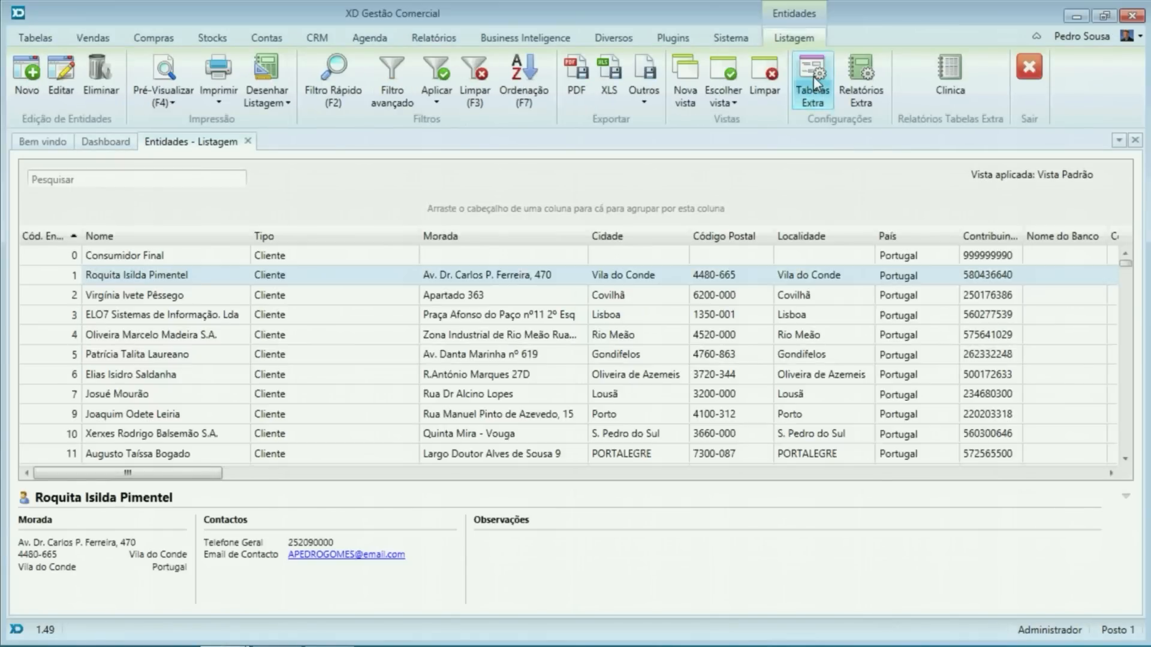
{"action": "left_click", "coordinate": [814, 82]}
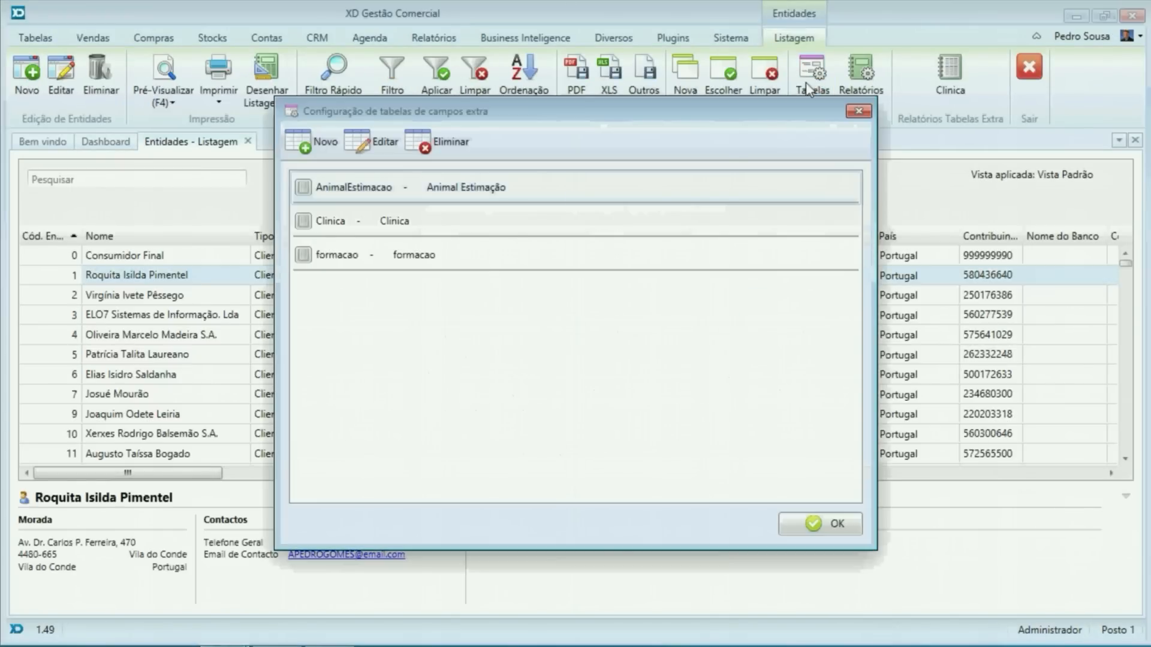
{"action": "left_click", "coordinate": [368, 147]}
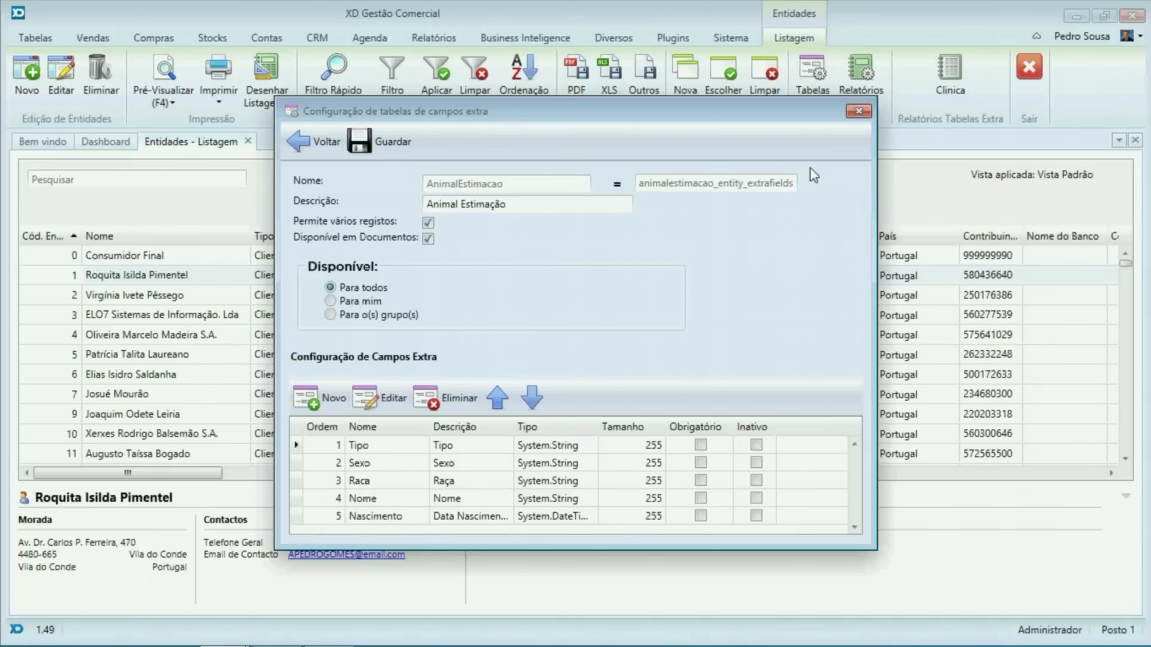
{"action": "left_click", "coordinate": [859, 111]}
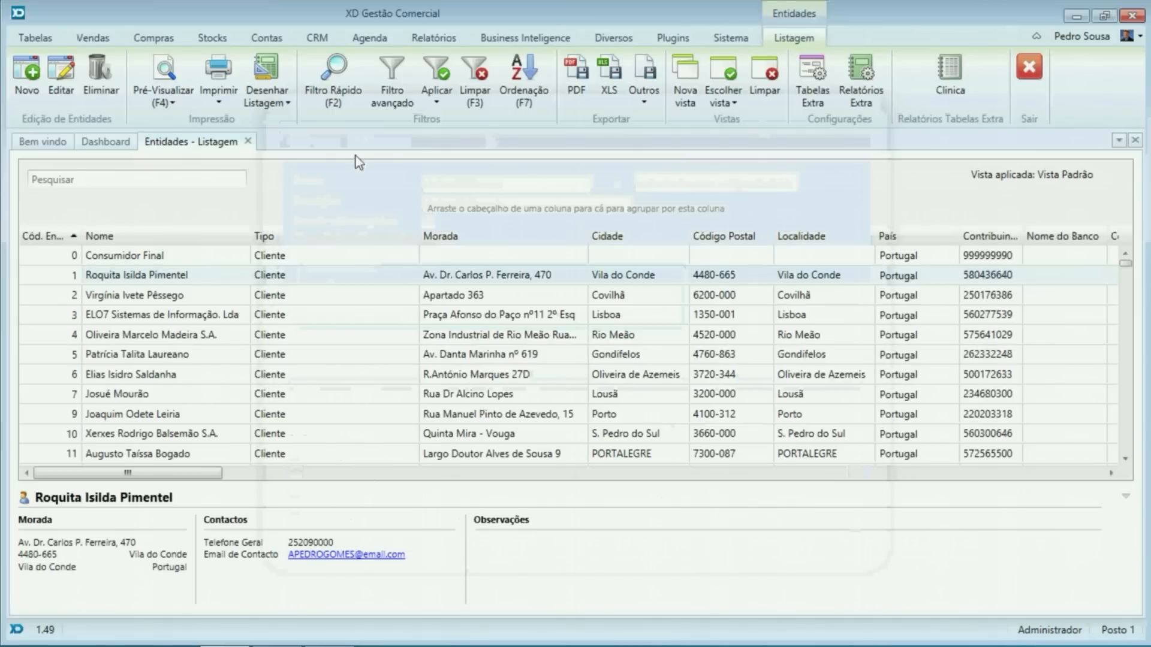
{"action": "left_click", "coordinate": [248, 142]}
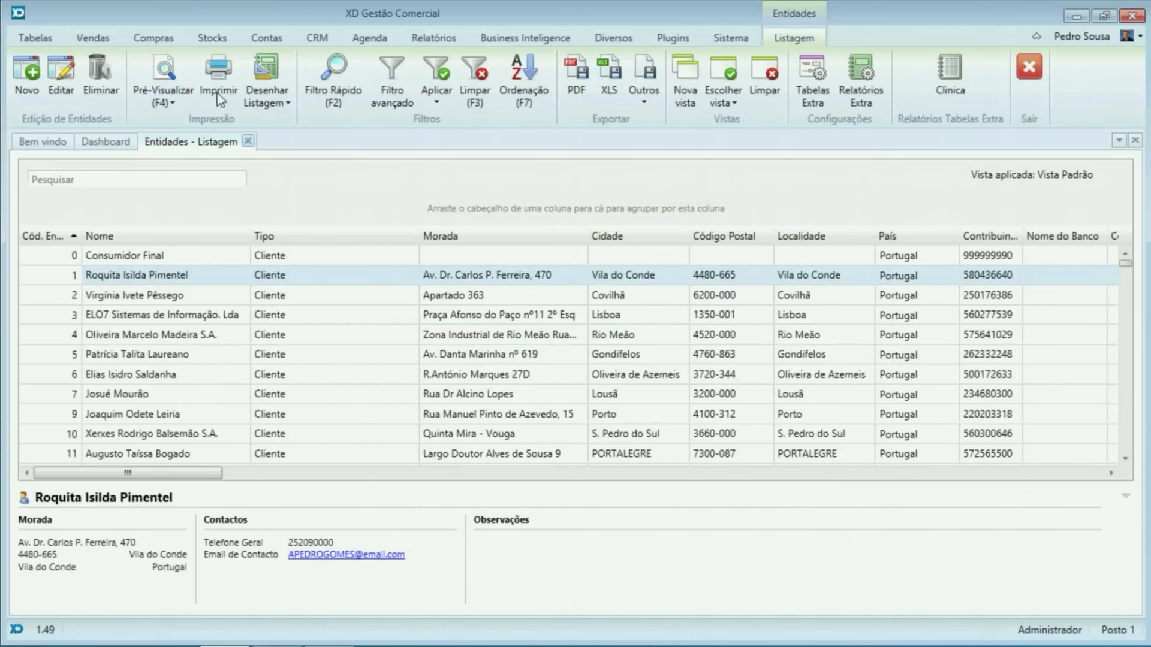
Step: Start a new Fatura and assign it to the customer with code 1
{"action": "left_click", "coordinate": [93, 38]}
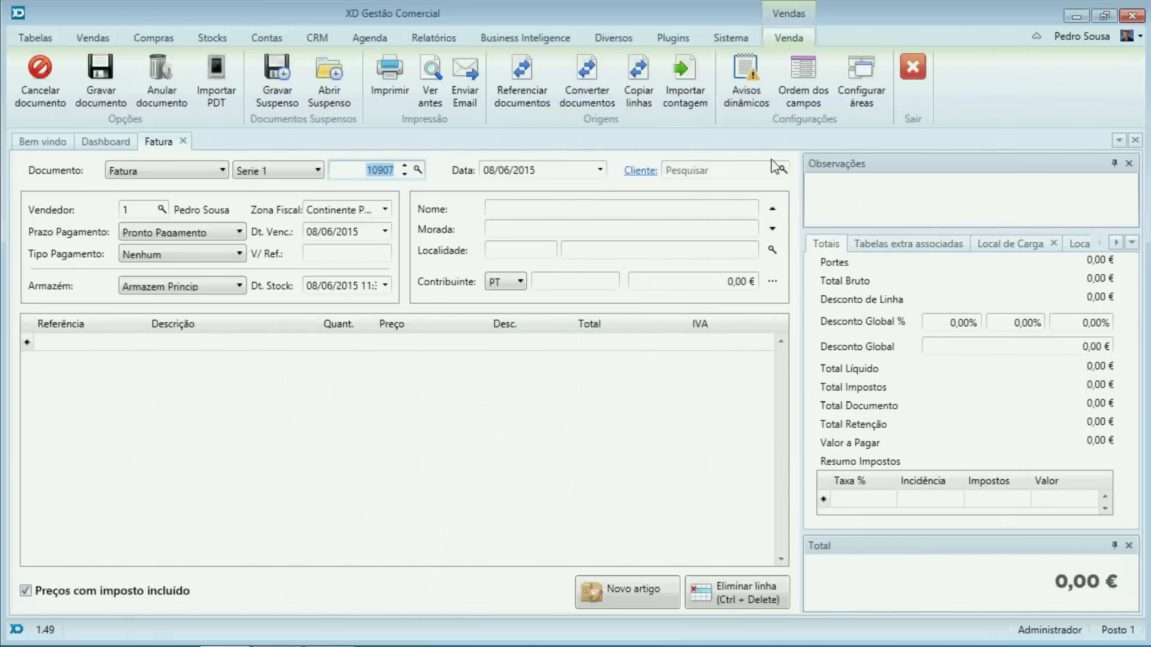
{"action": "left_click", "coordinate": [782, 171]}
{"action": "left_click", "coordinate": [447, 209]}
{"action": "double_click", "coordinate": [446, 208]}
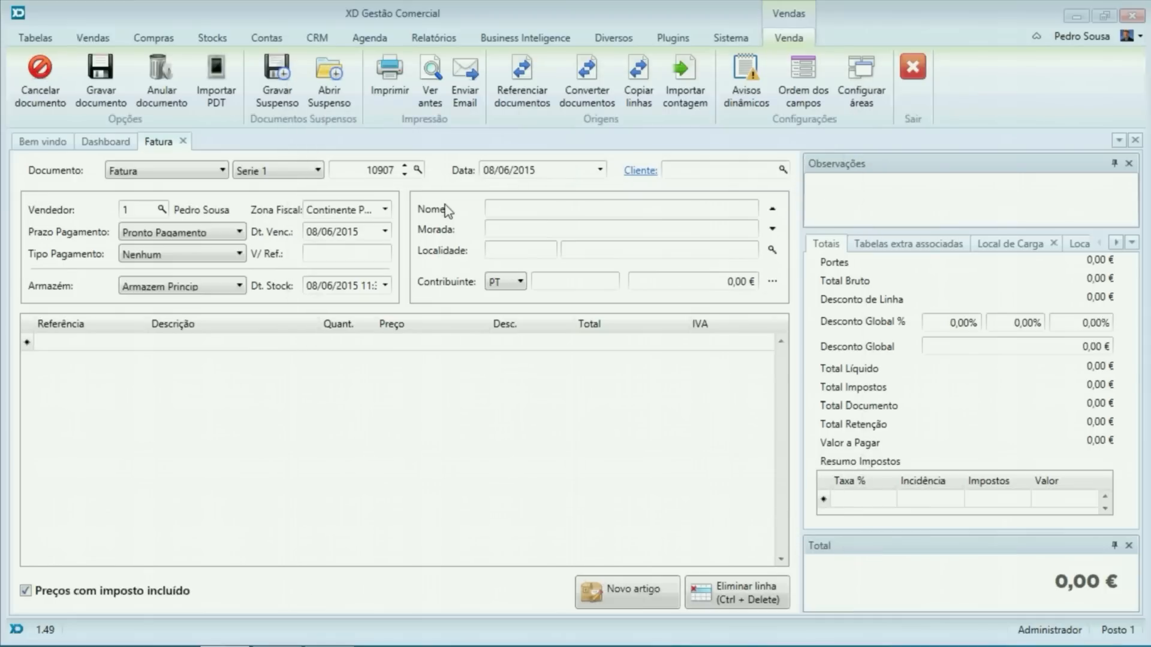
Step: Associate the invoice header with the AnimalEstimacao extra table and select the Persa cat with Id 2, widening the area for it
{"action": "left_click", "coordinate": [914, 244]}
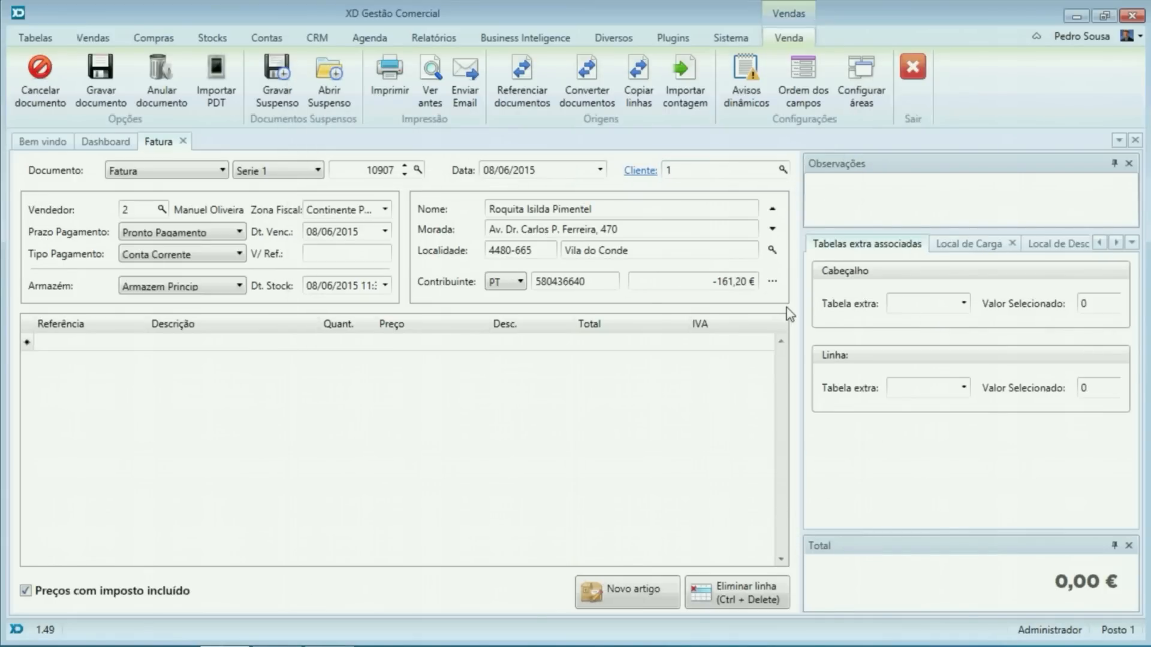
{"action": "left_click_drag", "start_coordinate": [801, 304], "coordinate": [676, 319]}
{"action": "left_click", "coordinate": [838, 303]}
{"action": "left_click", "coordinate": [817, 340]}
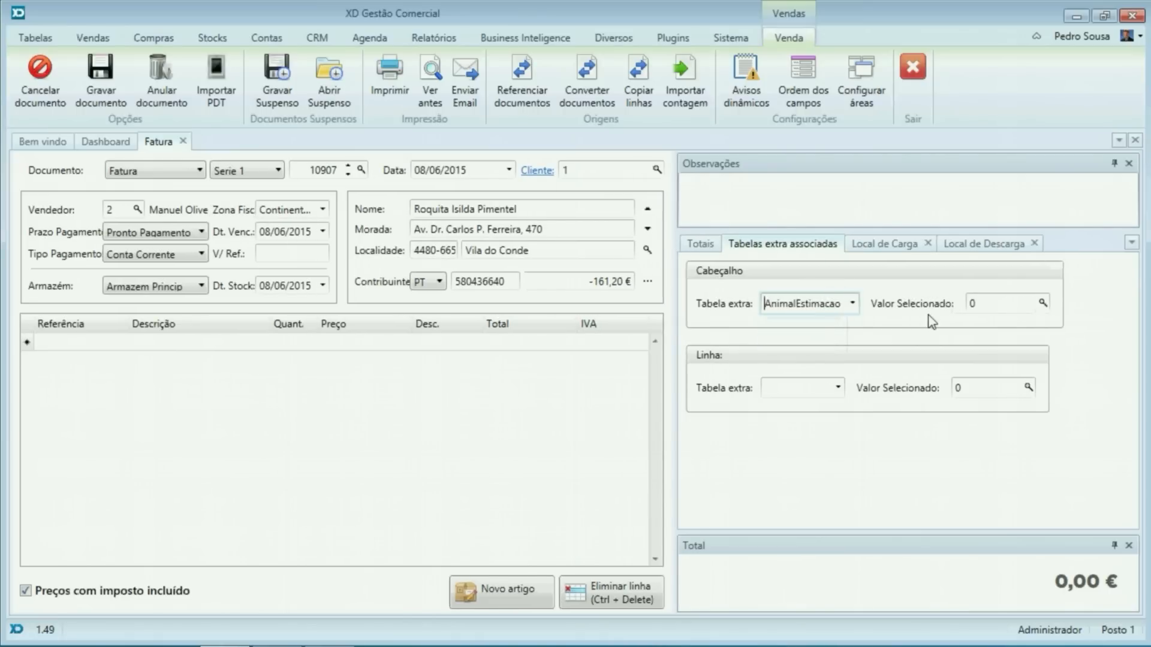
{"action": "left_click", "coordinate": [1038, 304]}
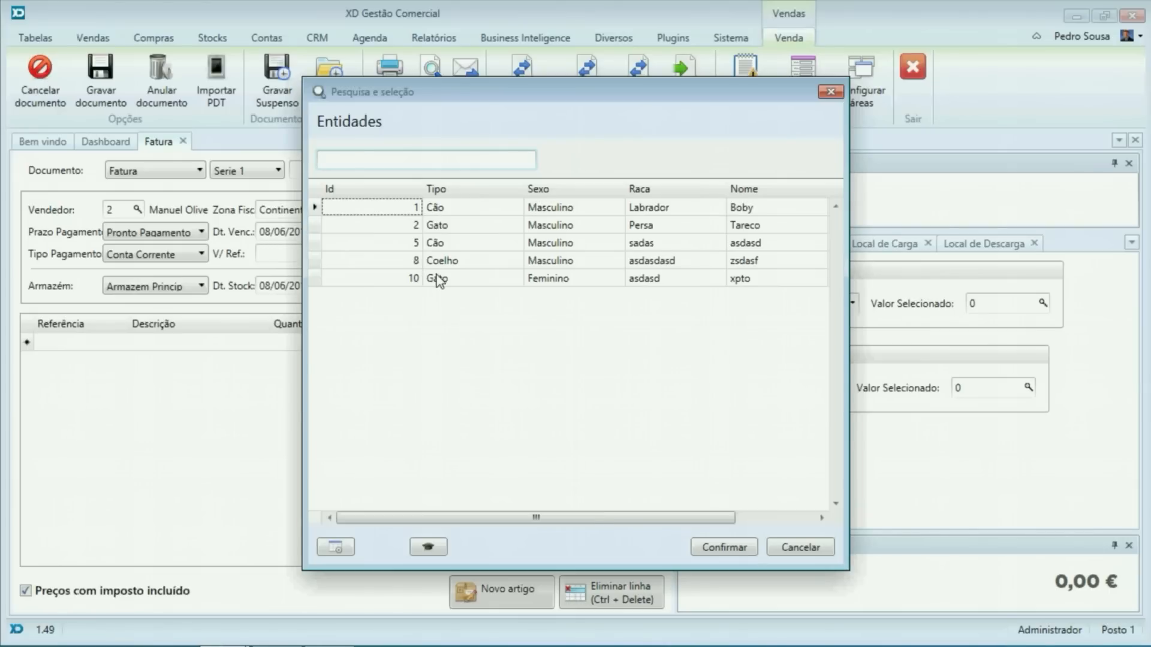
{"action": "left_click", "coordinate": [449, 228]}
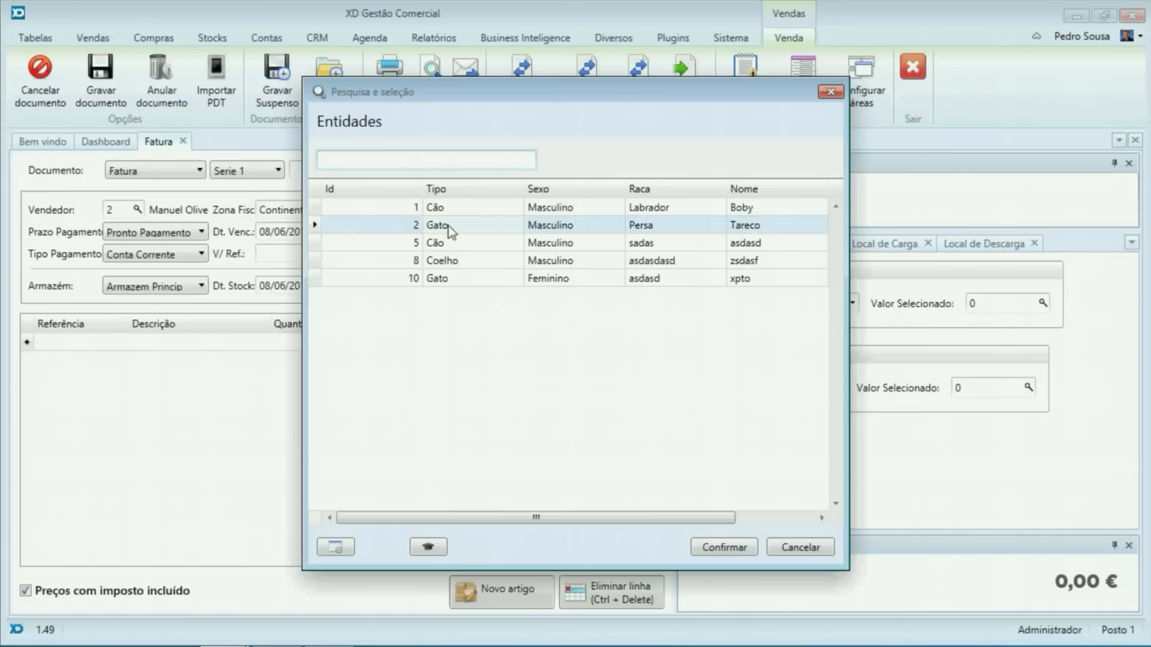
{"action": "double_click", "coordinate": [449, 228]}
Step: Open the extra table selection for the invoice lines
{"action": "left_click", "coordinate": [838, 388]}
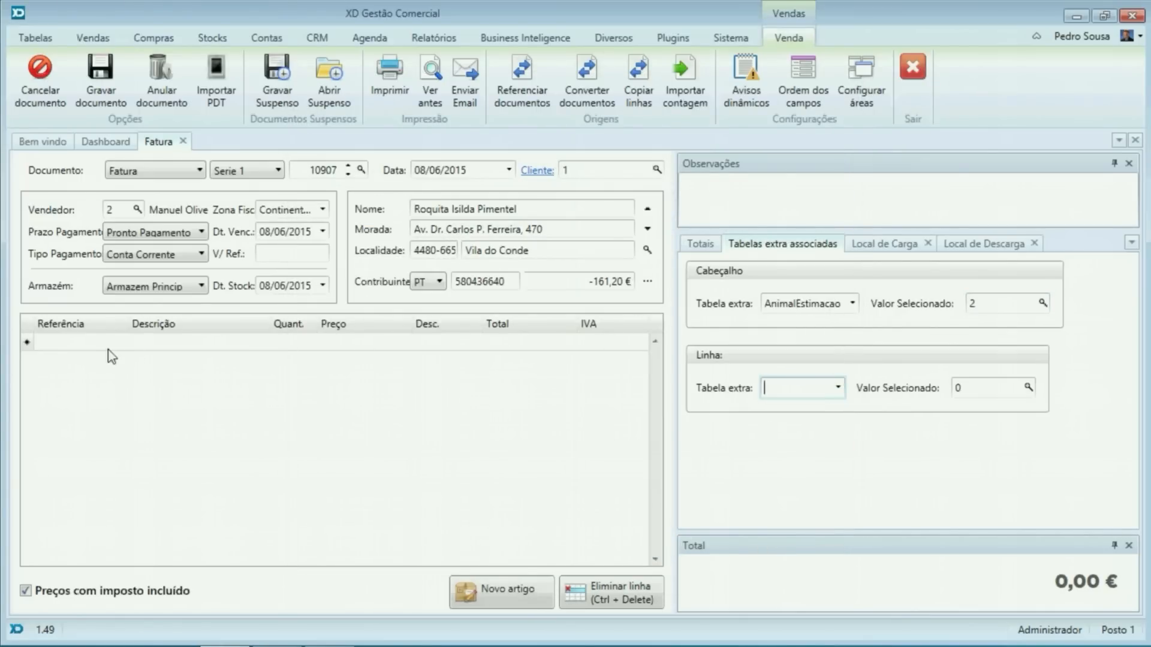